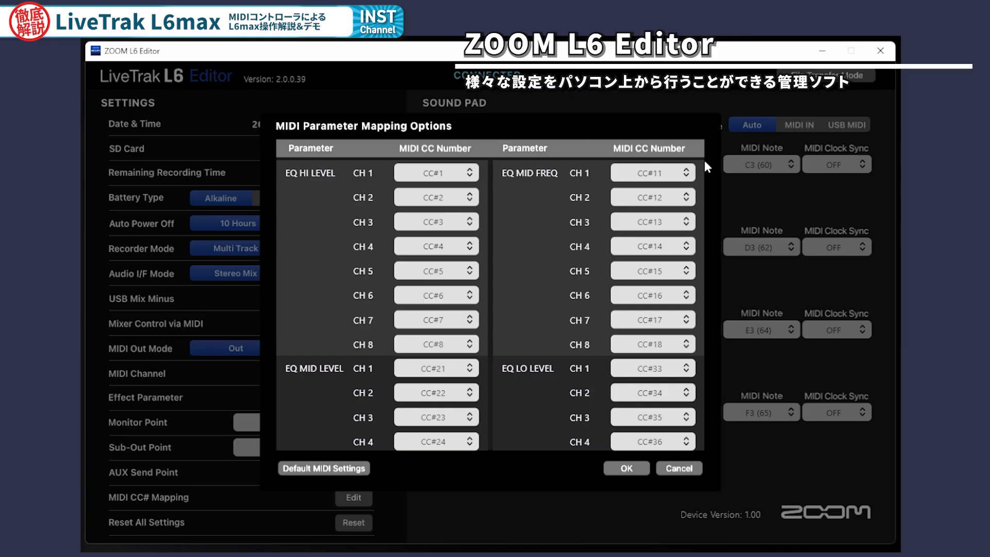
Reopen the MIDI CC# Mapping settings and look over the full list of parameters and their MIDI CC numbers.
{"action": "left_click", "coordinate": [691, 470]}
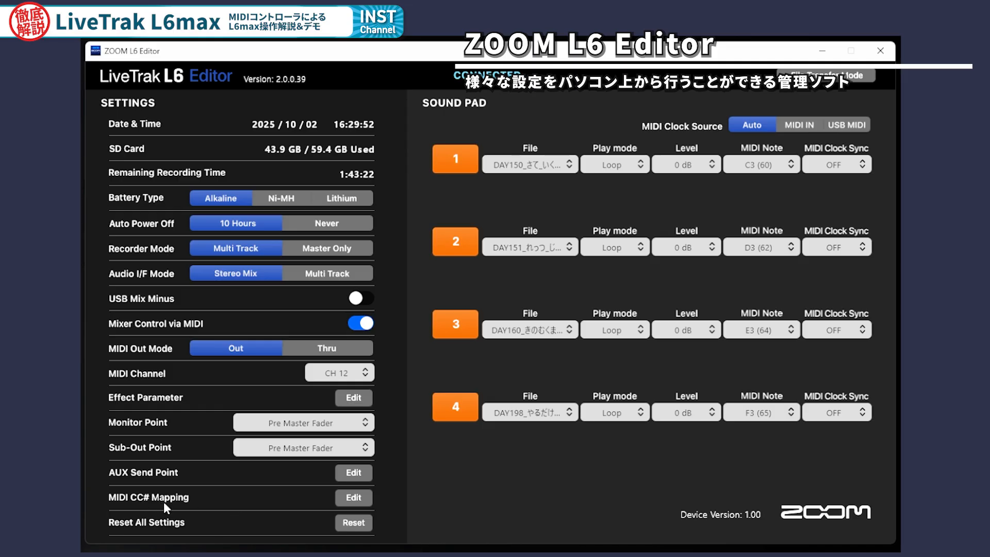
{"action": "left_click", "coordinate": [351, 498]}
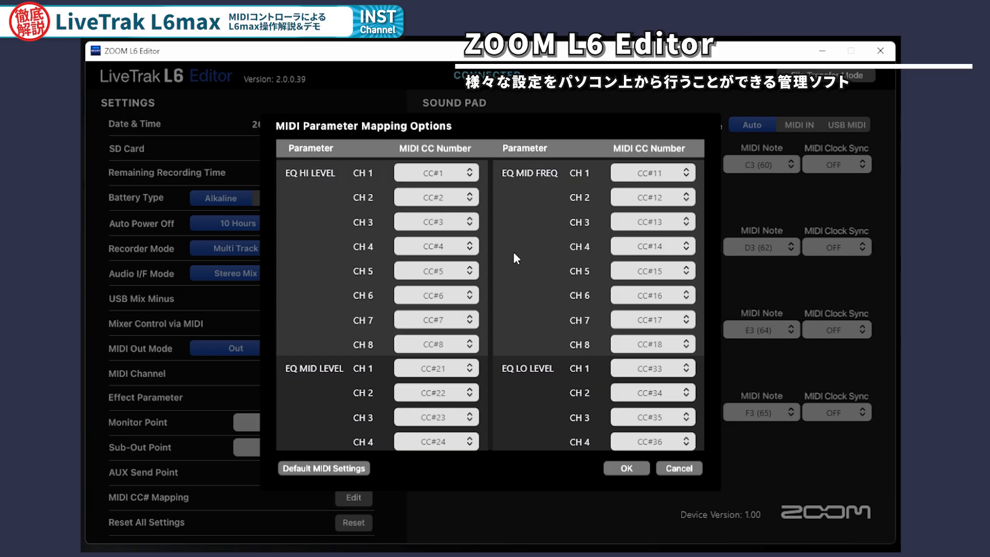
{"action": "scroll", "coordinate": [512, 251], "scroll_direction": "down", "scroll_amount": 15}
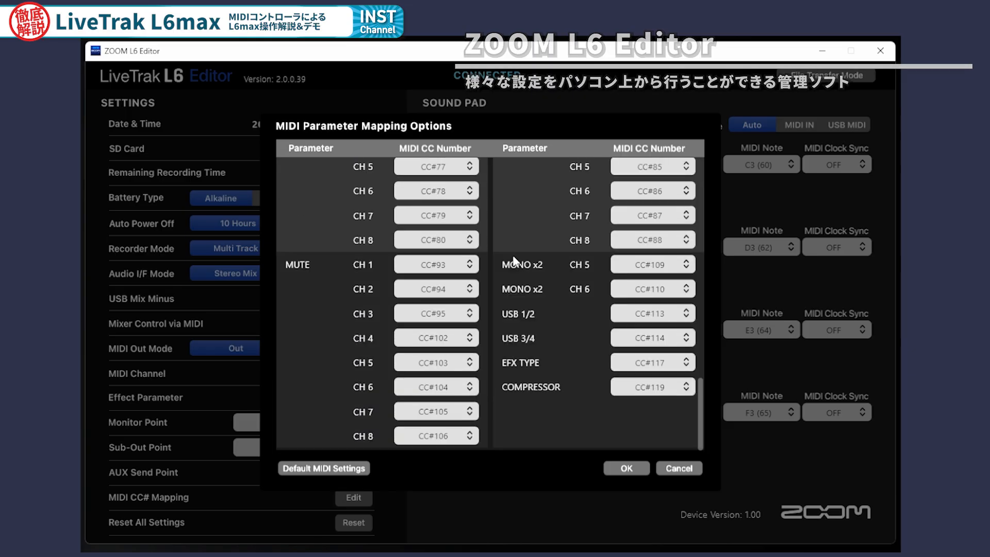
{"action": "scroll", "coordinate": [513, 258], "scroll_direction": "up", "scroll_amount": 15}
{"action": "scroll", "coordinate": [513, 257], "scroll_direction": "down", "scroll_amount": 15}
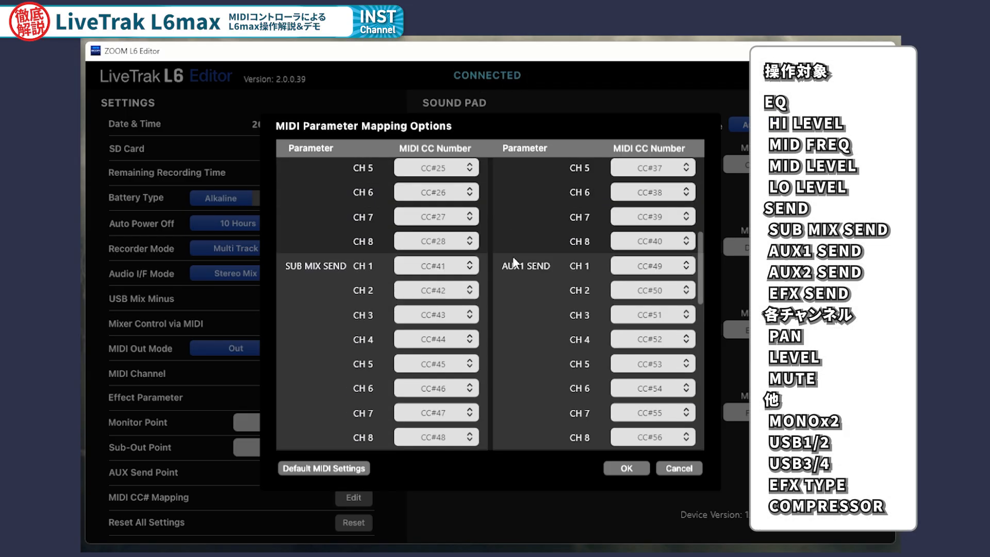
{"action": "scroll", "coordinate": [513, 261], "scroll_direction": "up", "scroll_amount": 15}
{"action": "scroll", "coordinate": [514, 260], "scroll_direction": "down", "scroll_amount": 15}
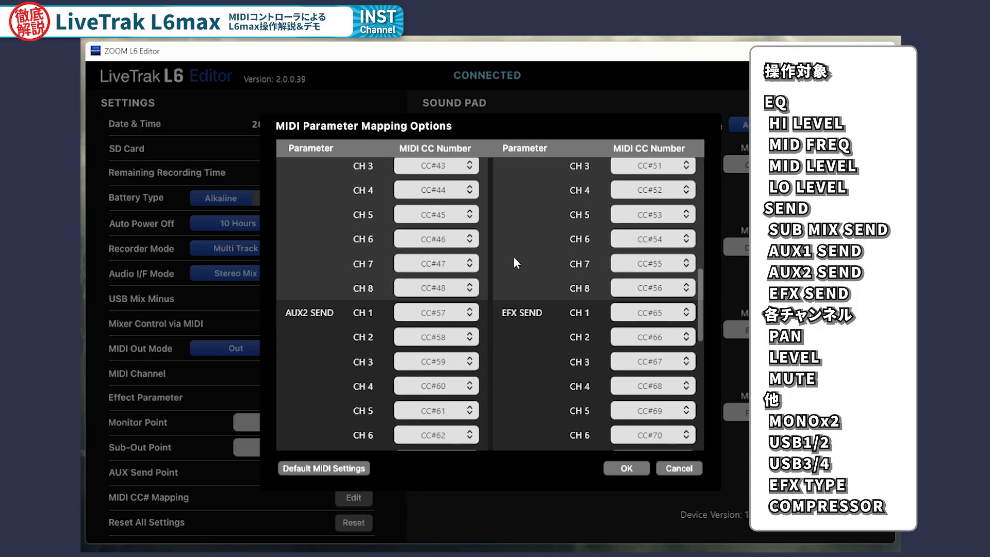
{"action": "scroll", "coordinate": [516, 260], "scroll_direction": "up", "scroll_amount": 15}
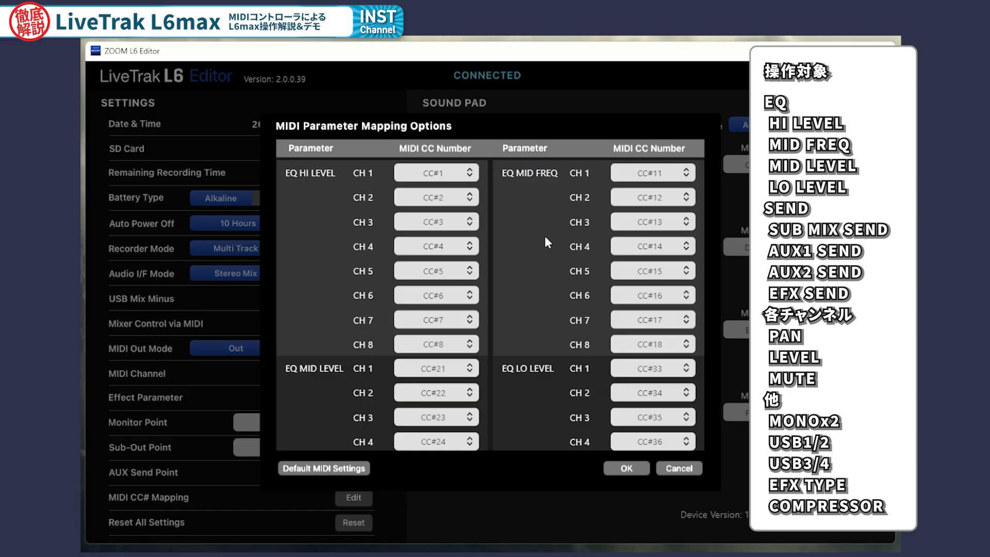
Examine the CC assignments for EQ, sends, pan, level, mute, MONO x2, USB, EFX TYPE and COMPRESSOR, and leave the mapping without changes.
{"action": "scroll", "coordinate": [545, 236], "scroll_direction": "down", "scroll_amount": 6}
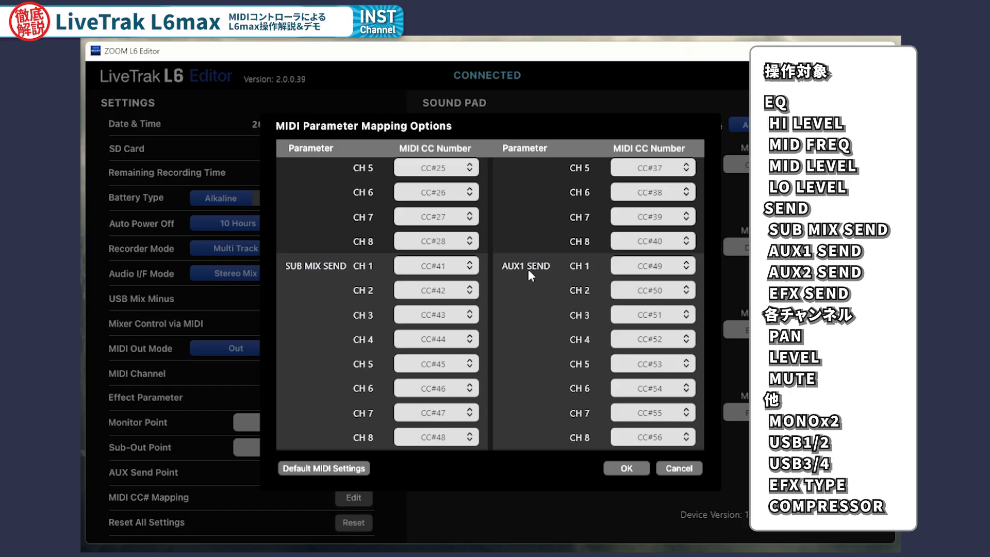
{"action": "scroll", "coordinate": [515, 348], "scroll_direction": "down", "scroll_amount": 6}
{"action": "scroll", "coordinate": [498, 364], "scroll_direction": "up", "scroll_amount": 3}
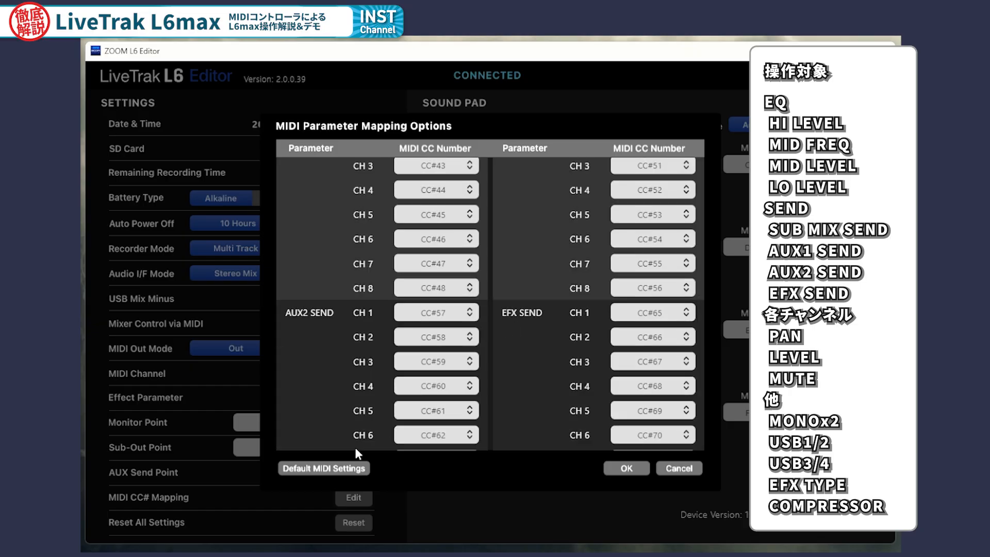
{"action": "scroll", "coordinate": [480, 375], "scroll_direction": "down", "scroll_amount": 3}
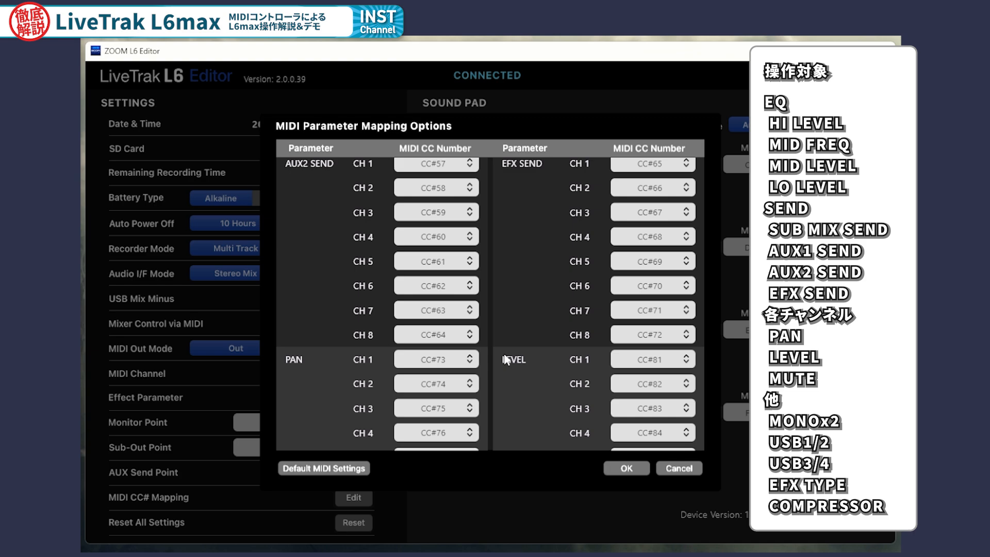
{"action": "scroll", "coordinate": [505, 359], "scroll_direction": "down", "scroll_amount": 3}
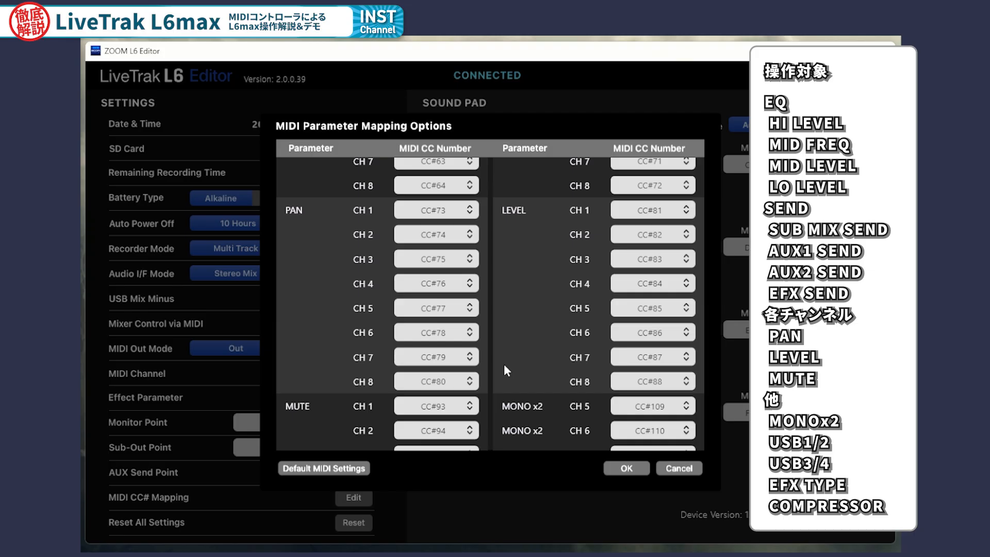
{"action": "scroll", "coordinate": [504, 367], "scroll_direction": "down", "scroll_amount": 3}
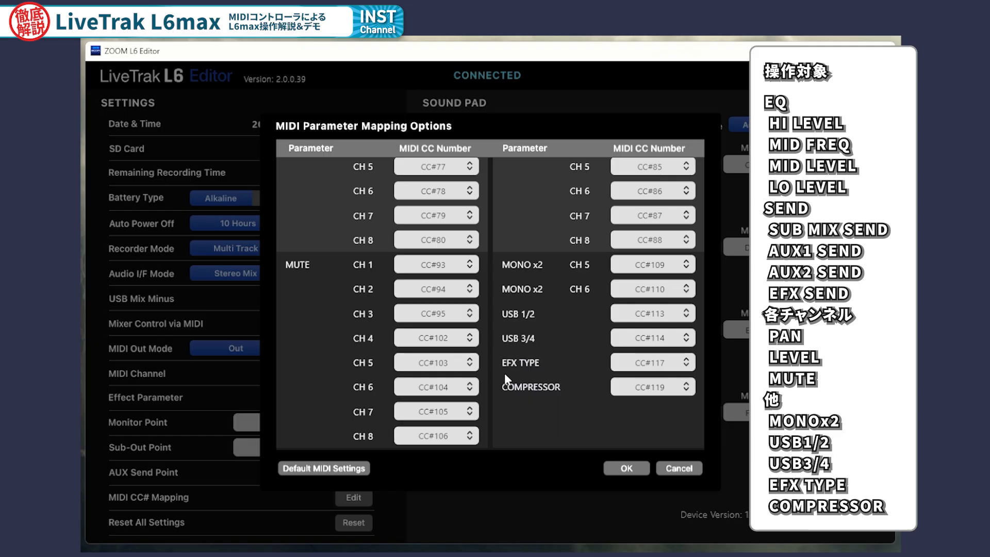
{"action": "scroll", "coordinate": [536, 376], "scroll_direction": "up", "scroll_amount": 15}
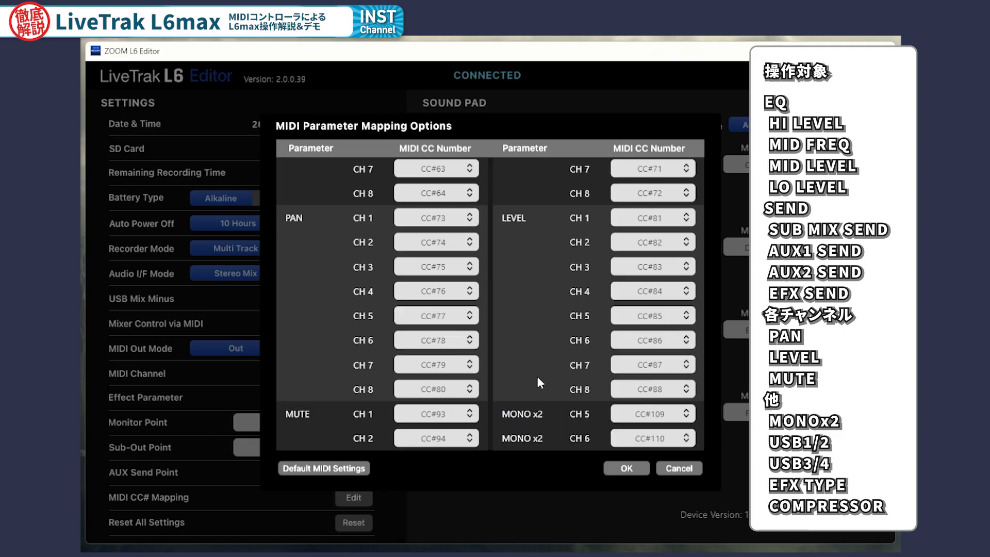
{"action": "scroll", "coordinate": [567, 371], "scroll_direction": "down", "scroll_amount": 15}
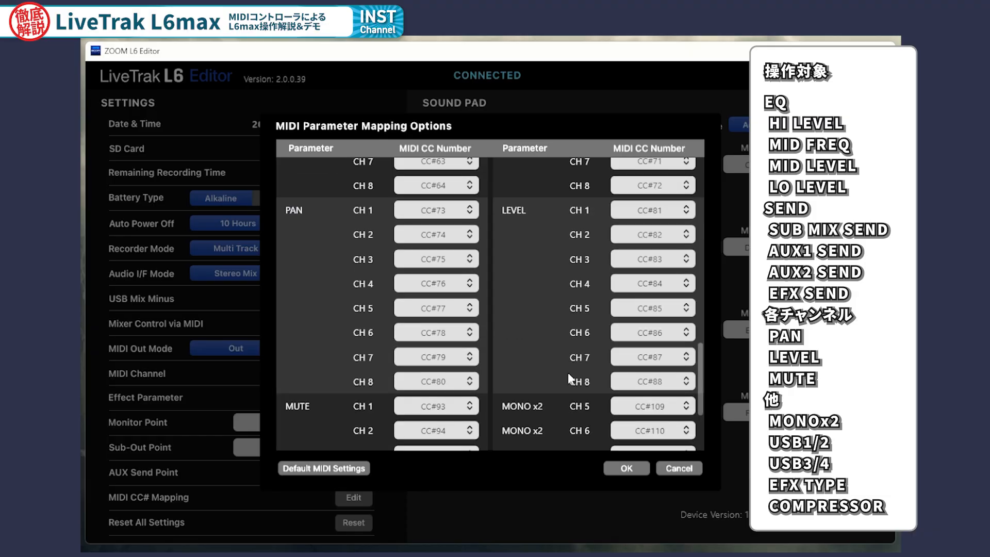
{"action": "scroll", "coordinate": [569, 382], "scroll_direction": "up", "scroll_amount": 15}
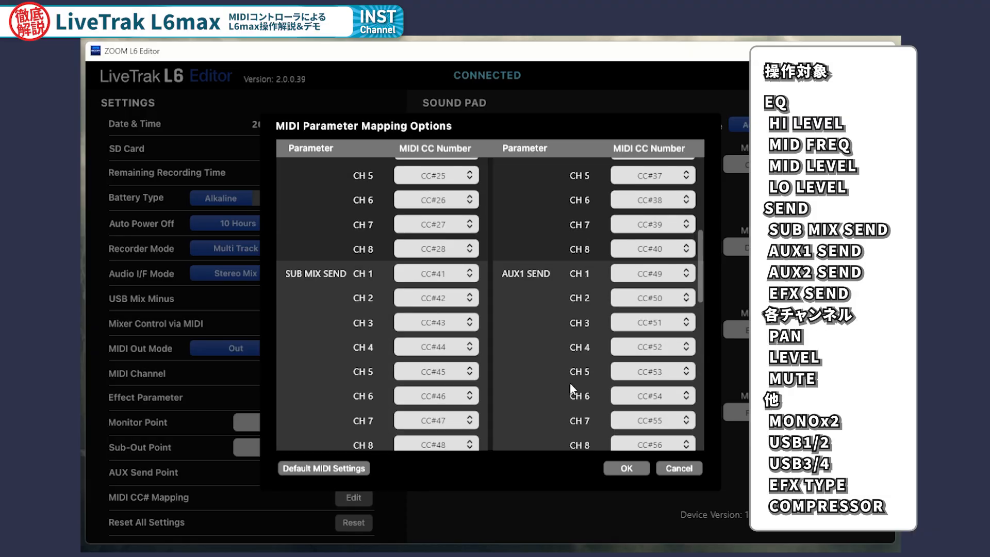
{"action": "scroll", "coordinate": [572, 391], "scroll_direction": "down", "scroll_amount": 5}
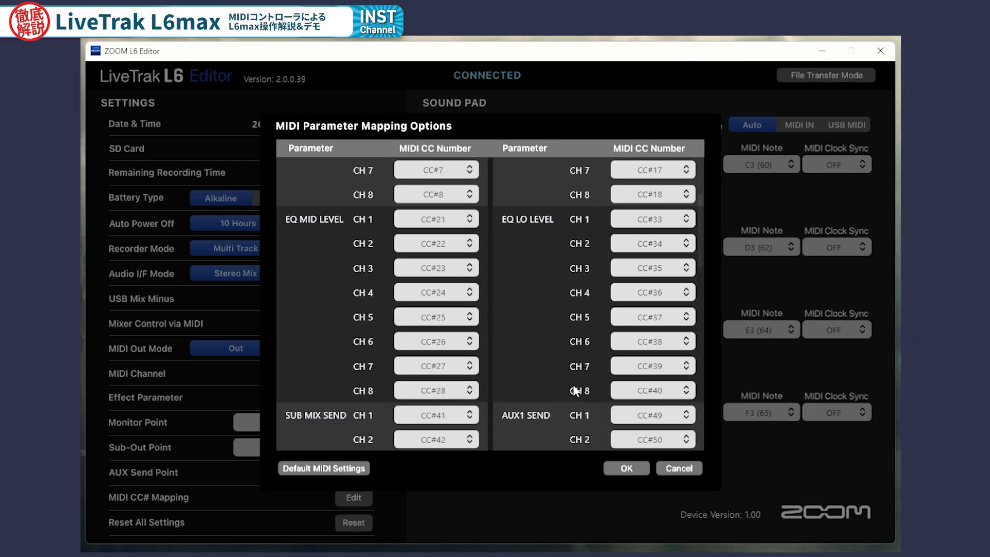
{"action": "scroll", "coordinate": [573, 391], "scroll_direction": "down", "scroll_amount": 2}
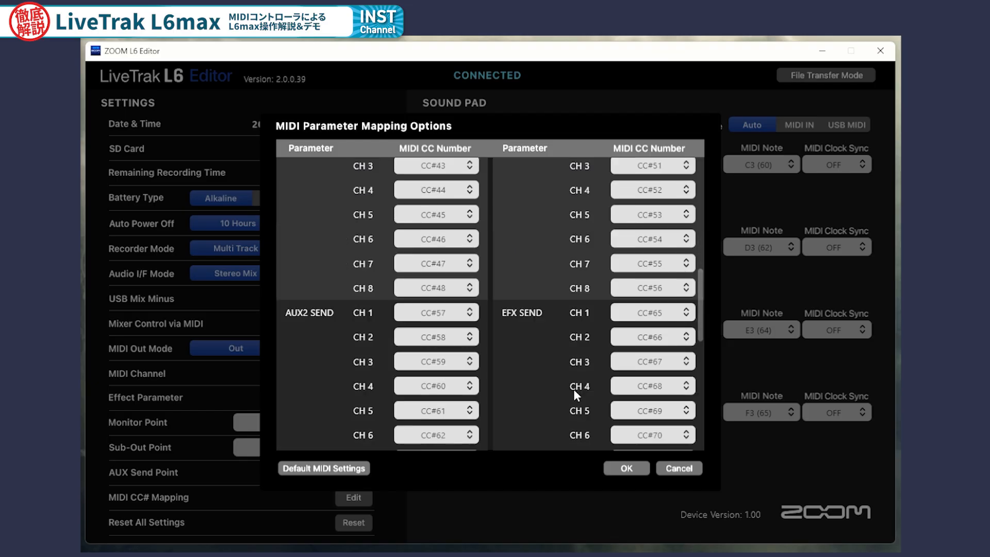
{"action": "left_click", "coordinate": [680, 469]}
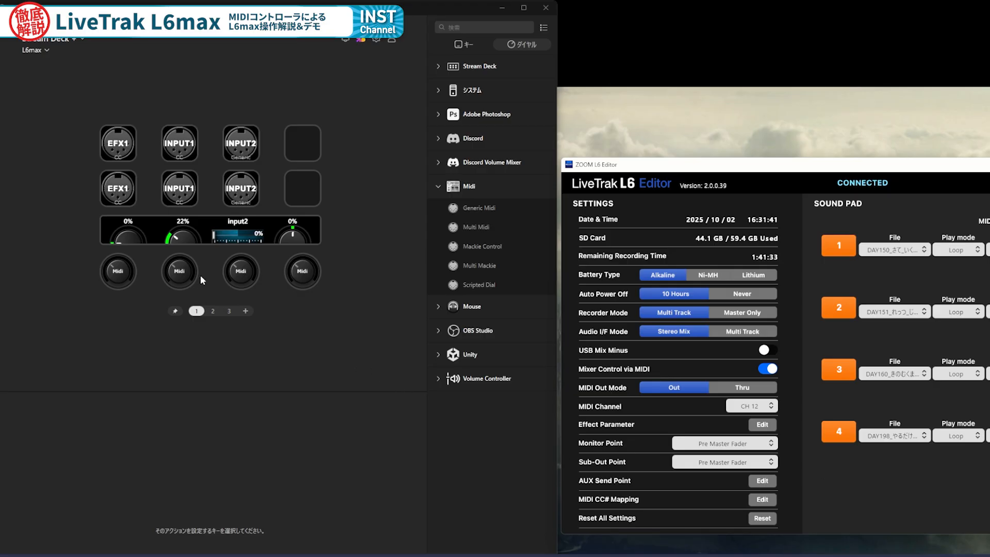
Switch to Stream Deck and look through the key and dial pages of the L6max profile.
{"action": "left_click", "coordinate": [254, 92]}
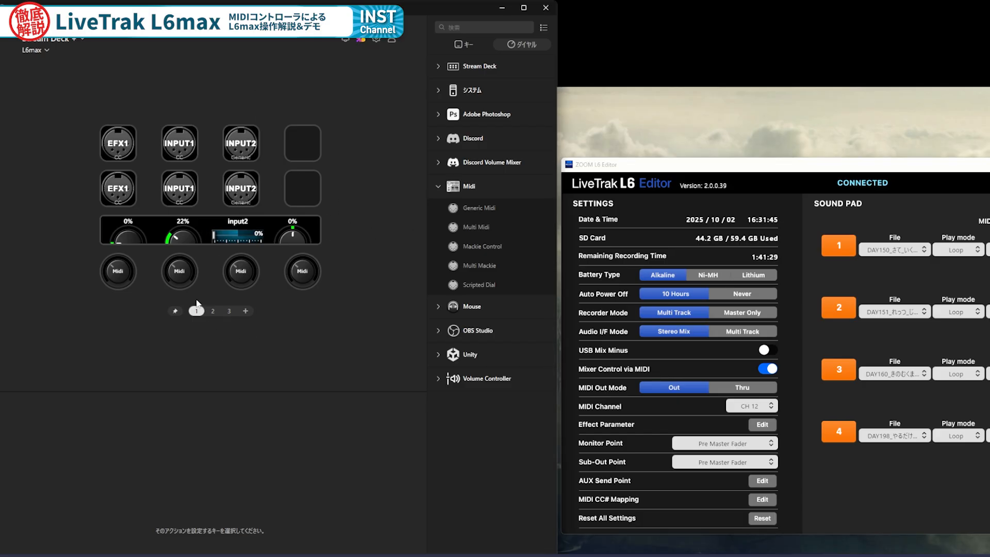
{"action": "left_click", "coordinate": [228, 311]}
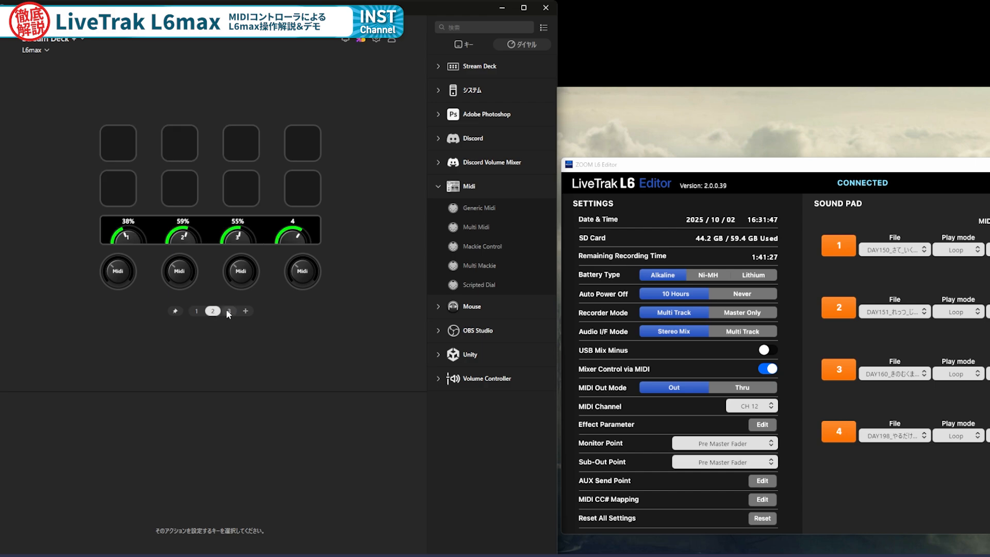
{"action": "left_click", "coordinate": [196, 311]}
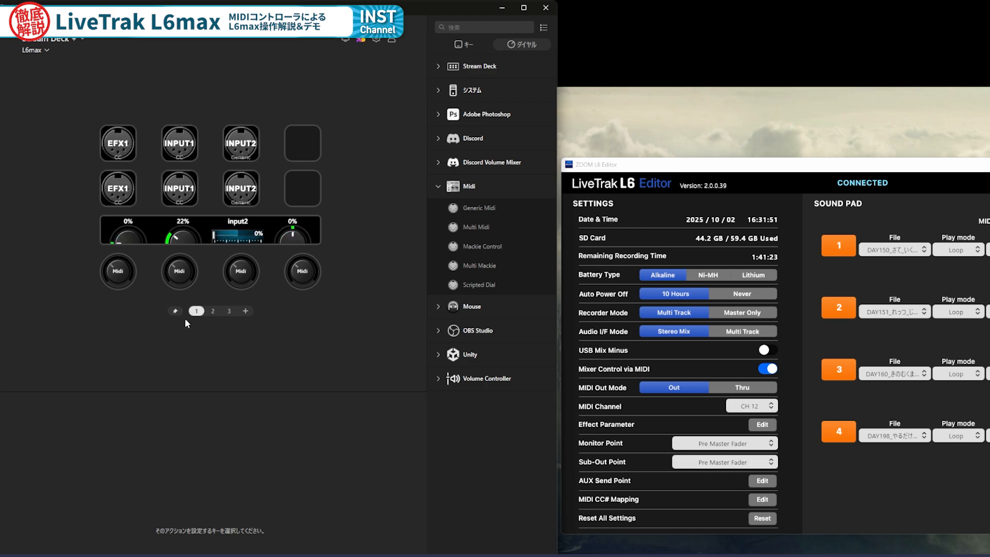
Add a Generic Midi action to the first key of the pinned page and title it EFX1.
{"action": "left_click", "coordinate": [175, 311]}
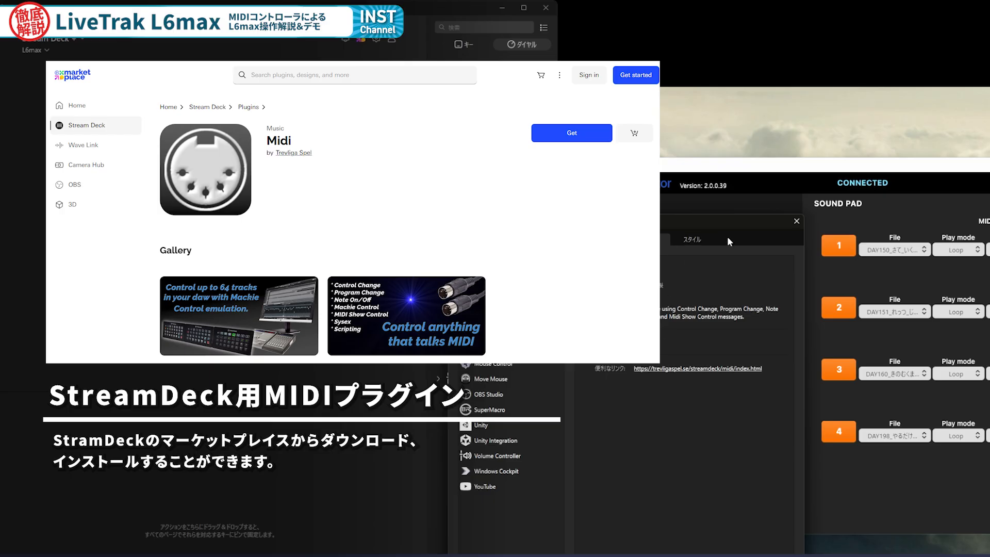
{"action": "left_click", "coordinate": [57, 92]}
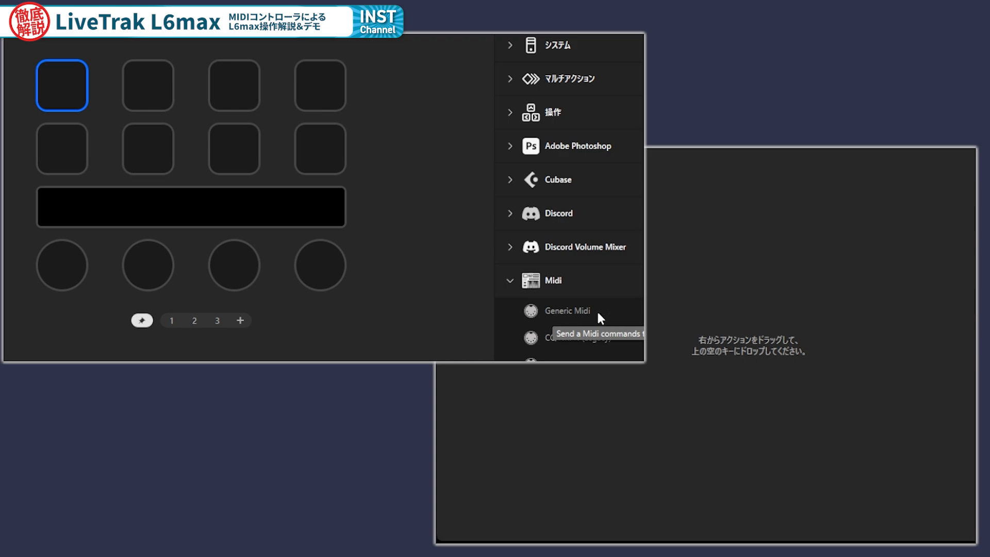
{"action": "left_click_drag", "start_coordinate": [561, 311], "coordinate": [70, 95]}
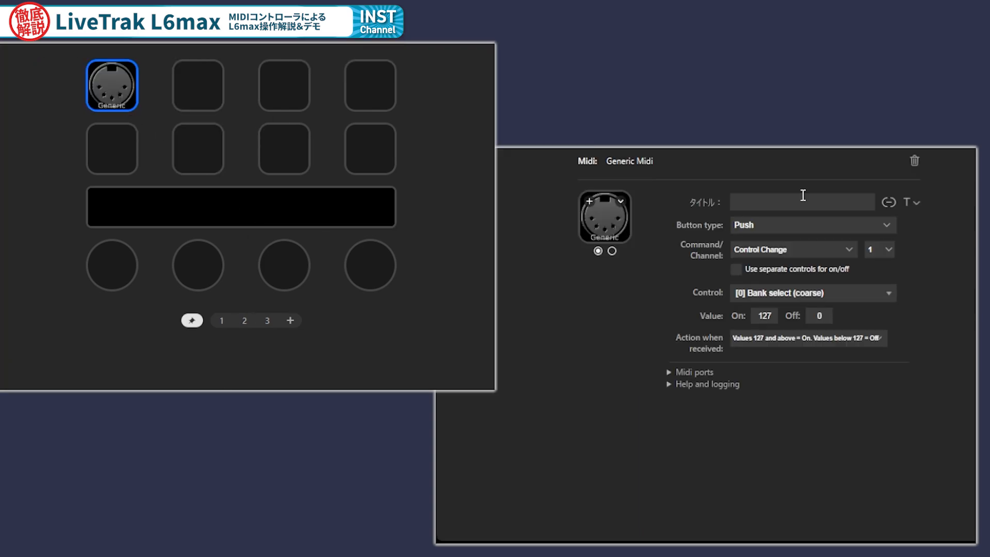
{"action": "left_click", "coordinate": [830, 201]}
{"action": "type", "text": "EFX1"}
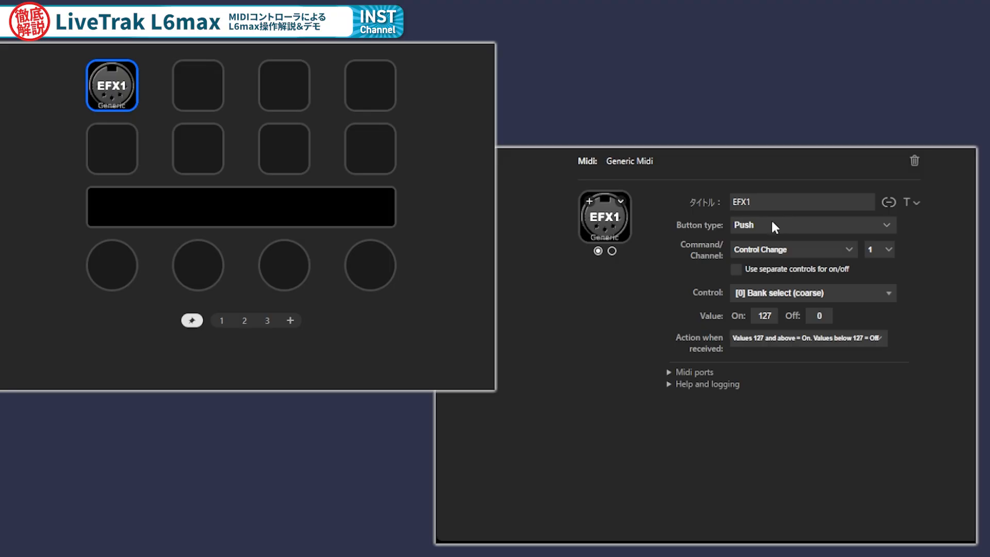
Set the EFX1 key to button type Push with the Control Change command on channel 12.
{"action": "left_click", "coordinate": [808, 227]}
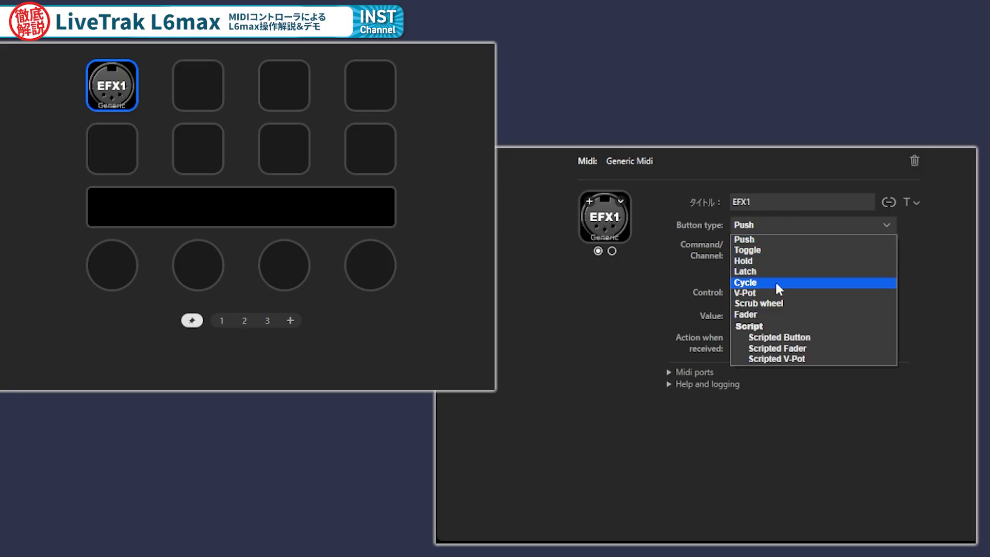
{"action": "left_click", "coordinate": [792, 241]}
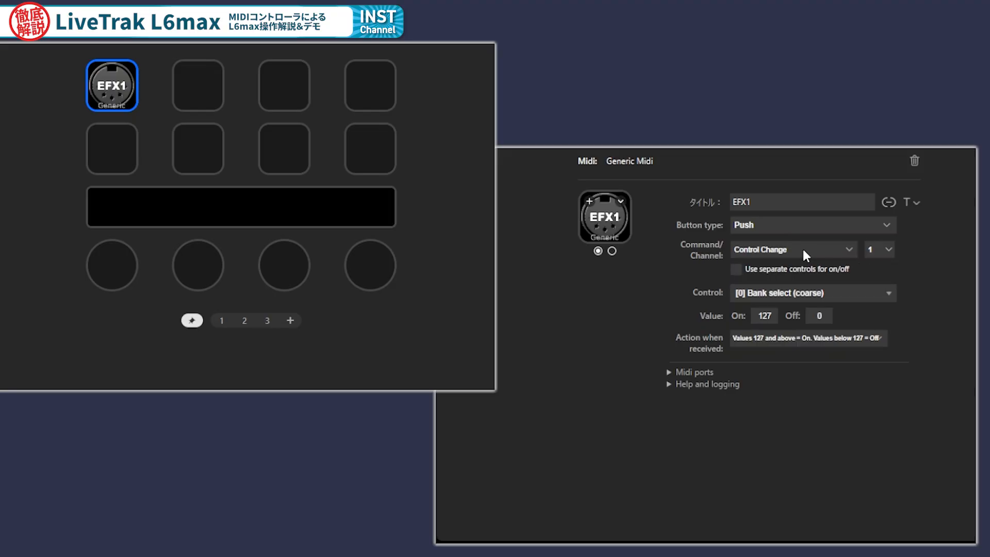
{"action": "left_click", "coordinate": [783, 254]}
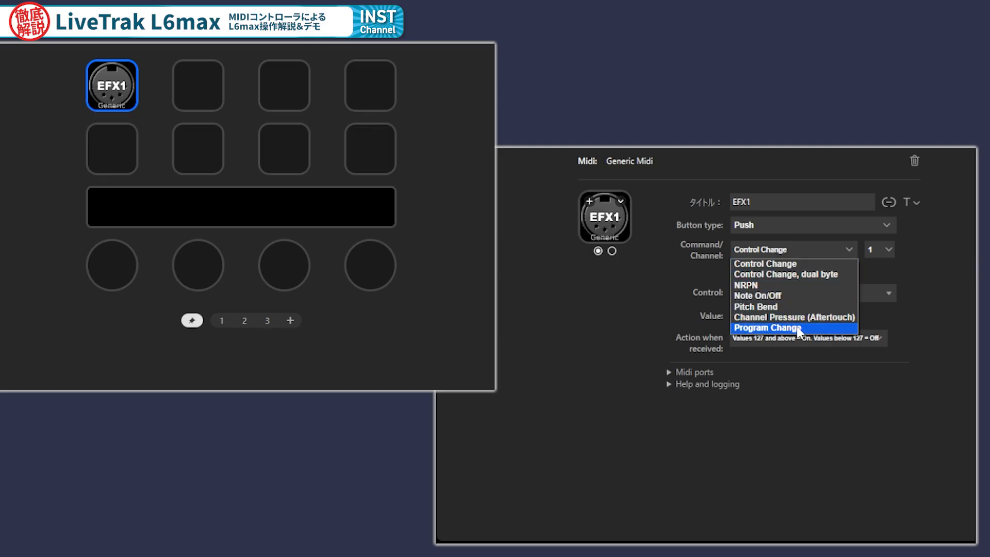
{"action": "left_click", "coordinate": [788, 263]}
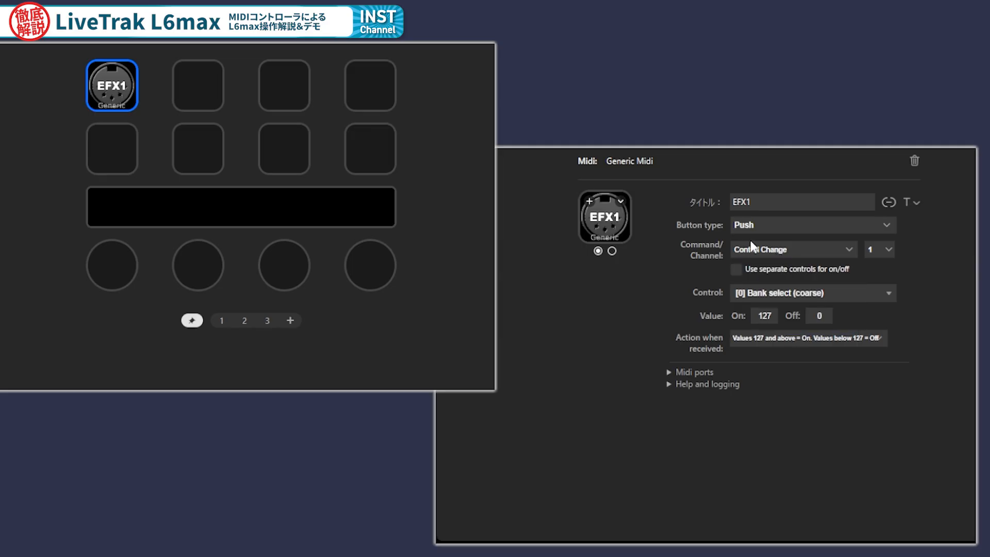
{"action": "left_click", "coordinate": [885, 249]}
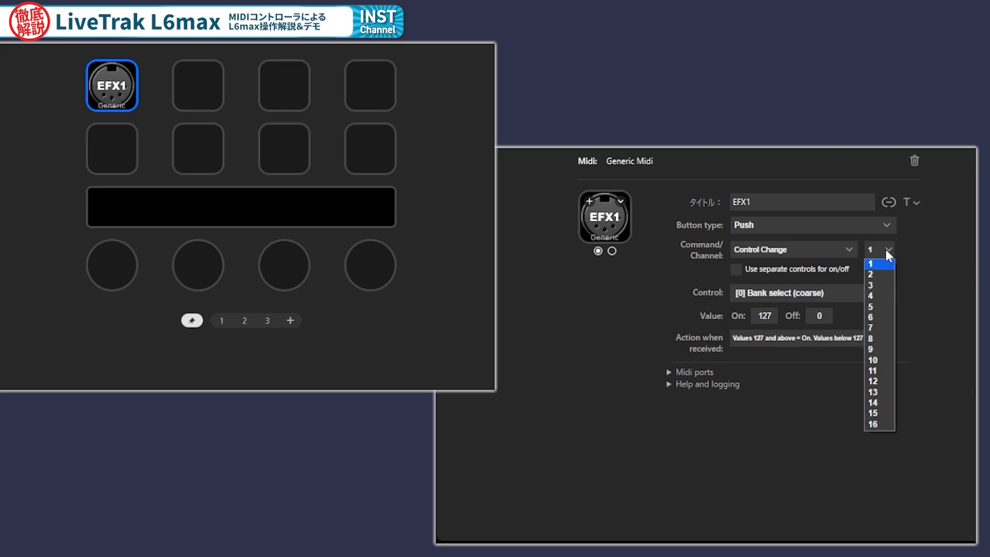
{"action": "left_click", "coordinate": [885, 384]}
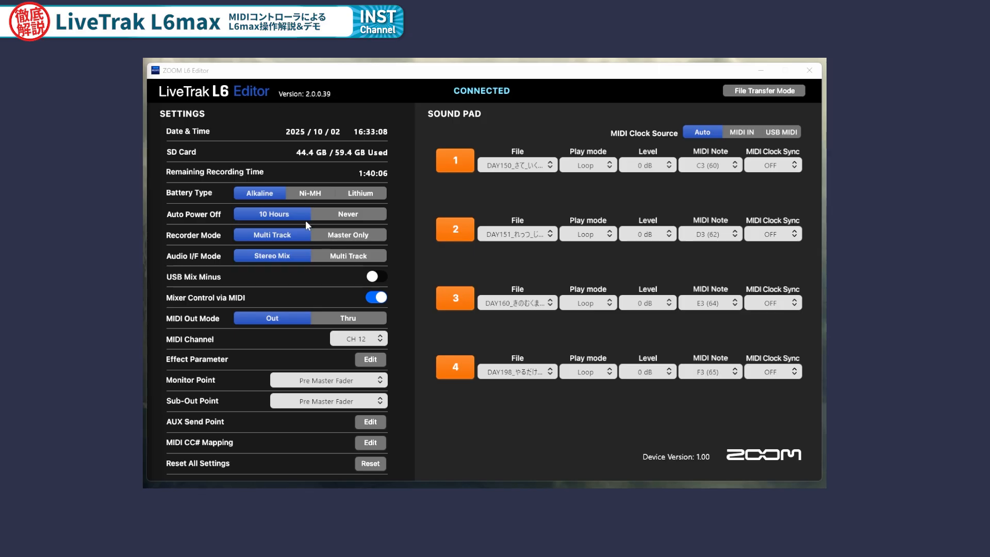
Switch to ZOOM L6 Editor and select CH 12 as the MIDI Channel.
{"action": "left_click", "coordinate": [367, 340]}
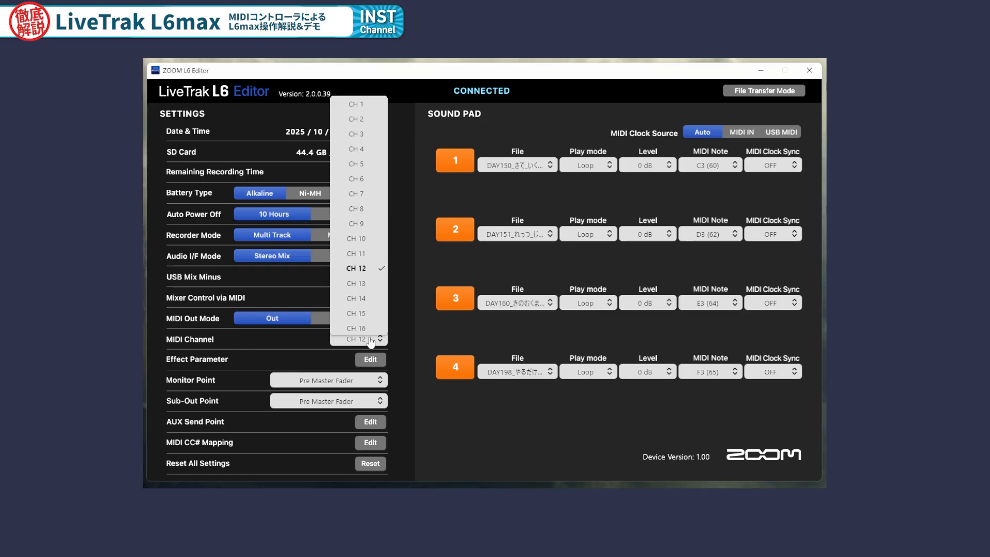
{"action": "left_click", "coordinate": [361, 268]}
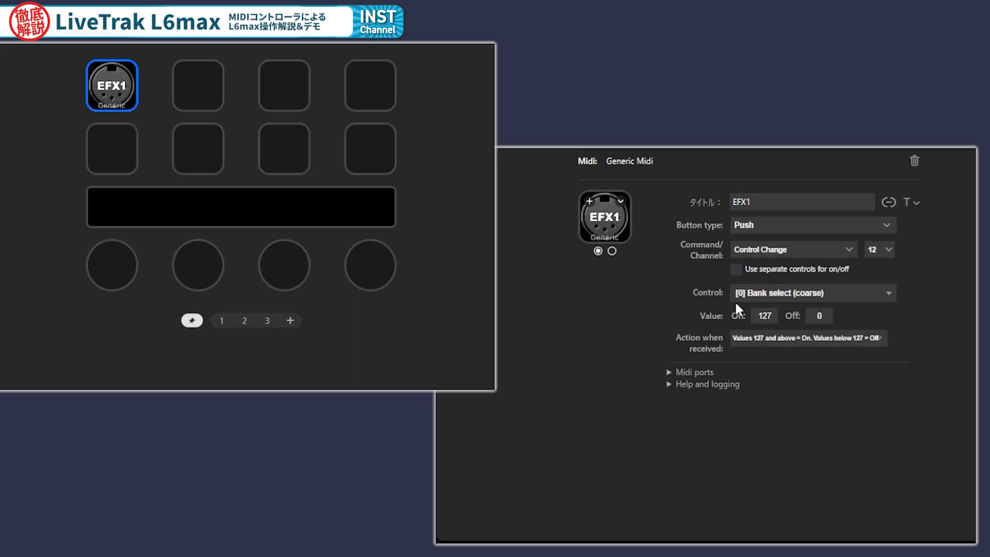
Look through the available control numbers for the EFX1 key, from 0 to 127.
{"action": "left_click", "coordinate": [768, 298]}
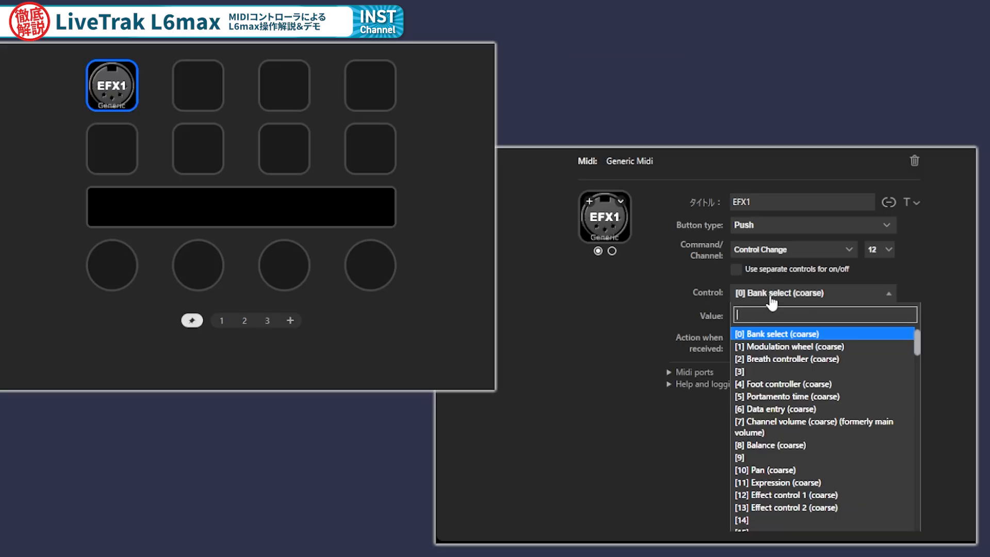
{"action": "scroll", "coordinate": [836, 406], "scroll_direction": "down", "scroll_amount": 15}
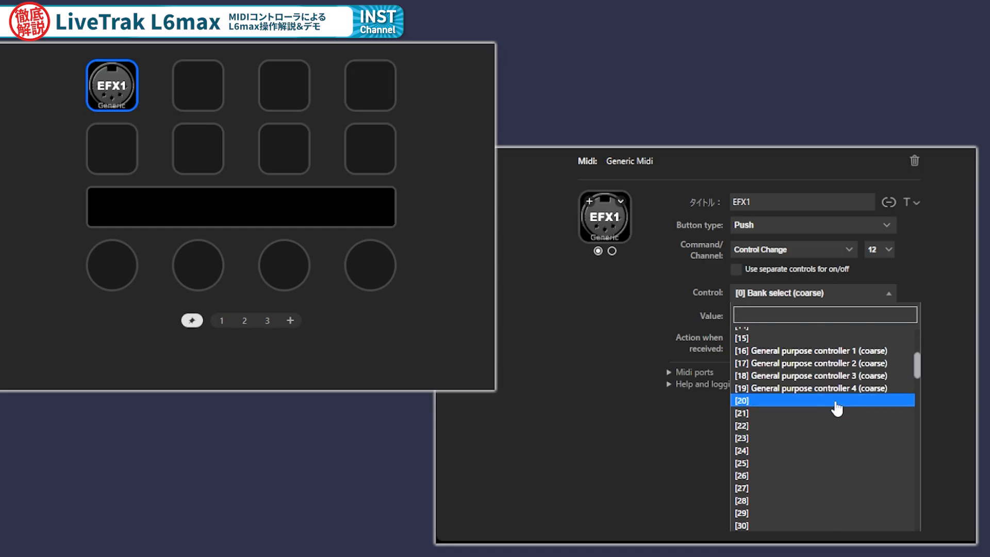
{"action": "scroll", "coordinate": [836, 406], "scroll_direction": "down", "scroll_amount": 20}
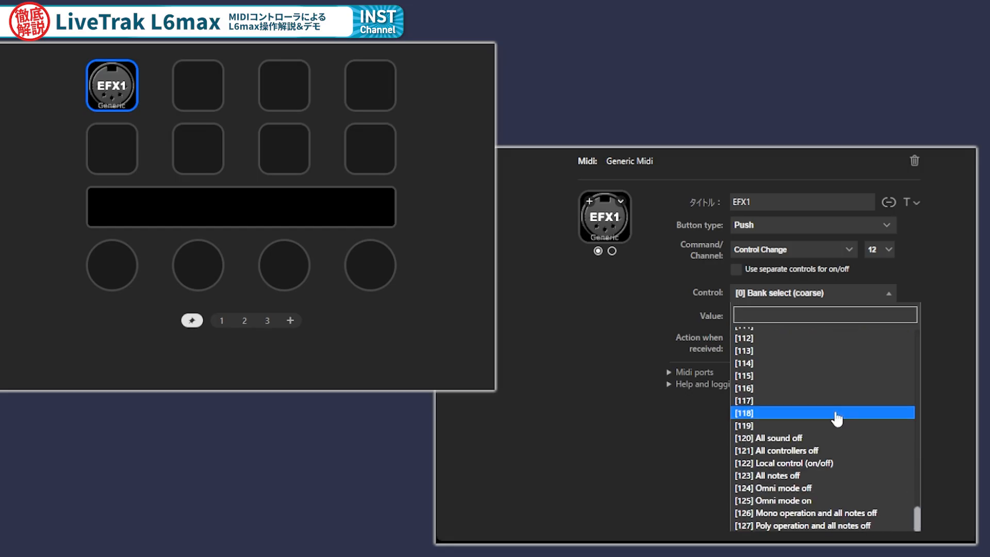
{"action": "scroll", "coordinate": [835, 407], "scroll_direction": "up", "scroll_amount": 20}
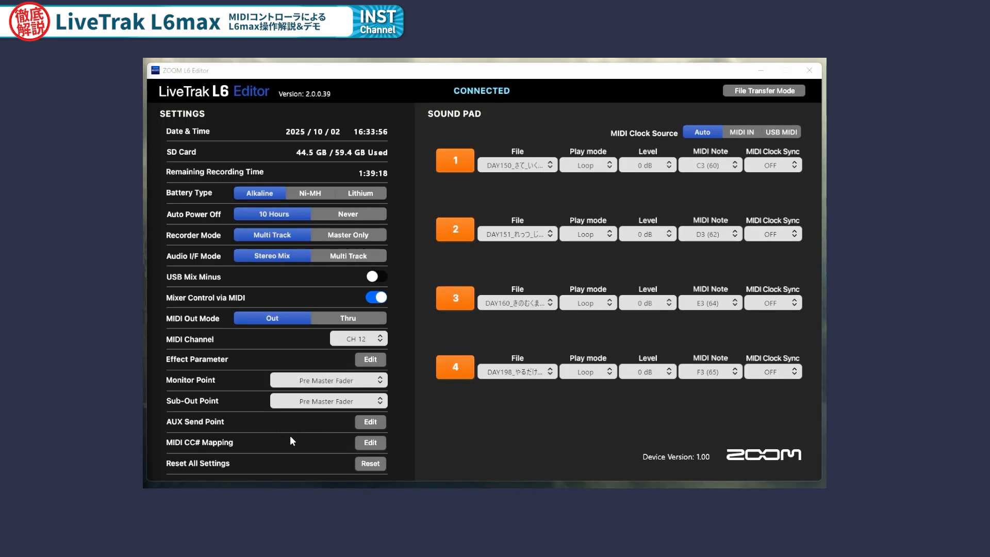
Switch to ZOOM L6 Editor and look through the MIDI CC# Mapping table for the parameter CC numbers.
{"action": "left_click", "coordinate": [379, 443]}
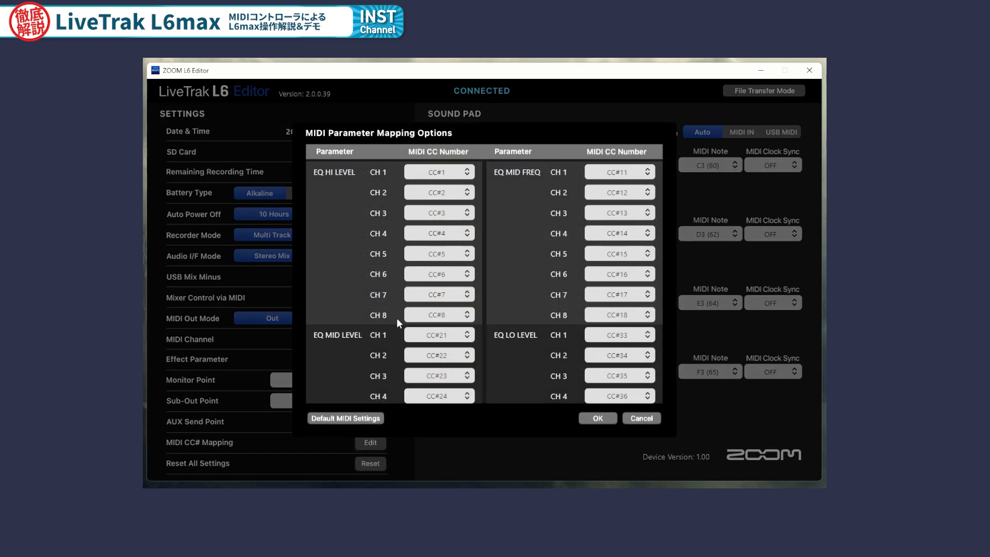
{"action": "scroll", "coordinate": [399, 319], "scroll_direction": "down", "scroll_amount": 6}
{"action": "scroll", "coordinate": [401, 319], "scroll_direction": "down", "scroll_amount": 6}
{"action": "scroll", "coordinate": [400, 316], "scroll_direction": "up", "scroll_amount": 4}
{"action": "scroll", "coordinate": [400, 316], "scroll_direction": "down", "scroll_amount": 2}
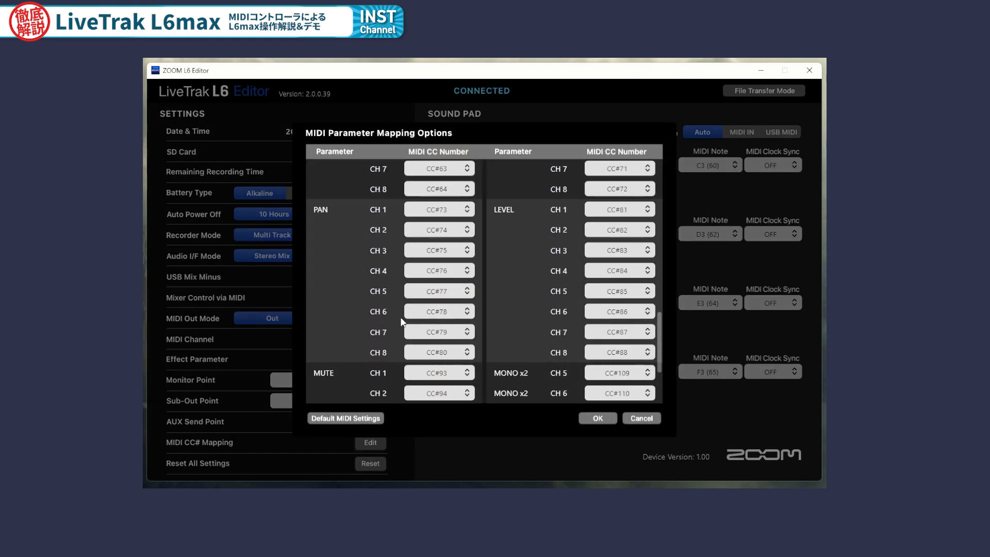
{"action": "scroll", "coordinate": [490, 294], "scroll_direction": "up", "scroll_amount": 2}
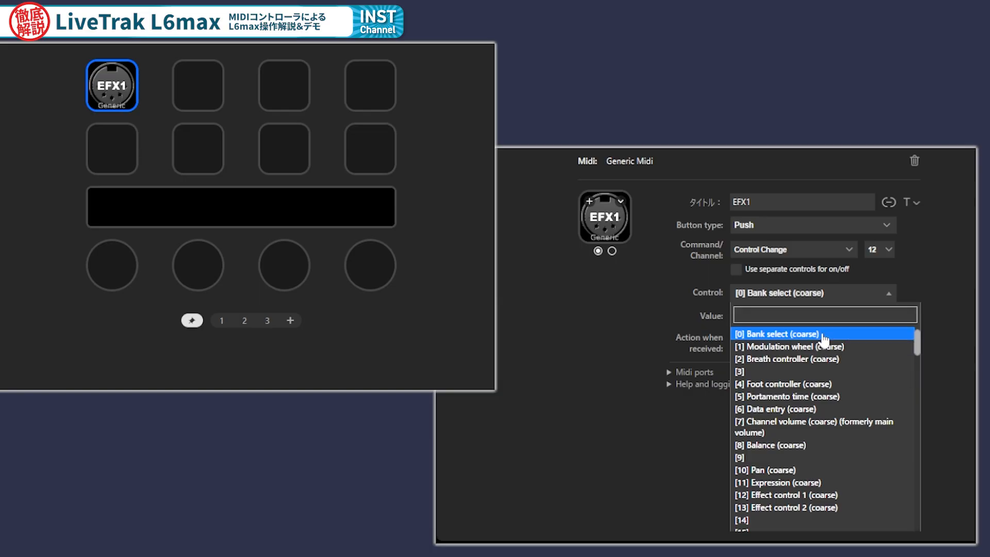
Switch to Stream Deck and set the EFX1 key's control to [65] Portamento pedal (on/off).
{"action": "type", "text": "65"}
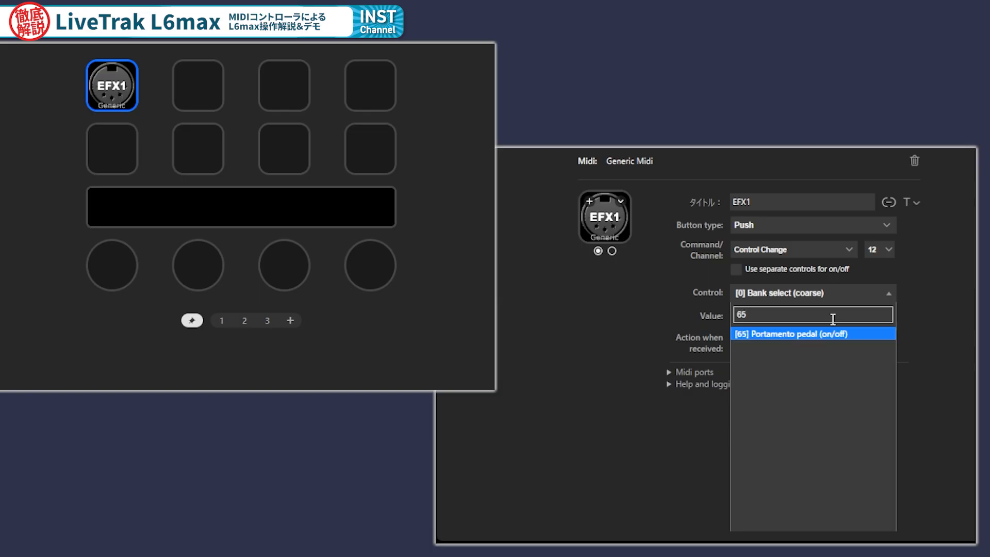
{"action": "left_click", "coordinate": [833, 335]}
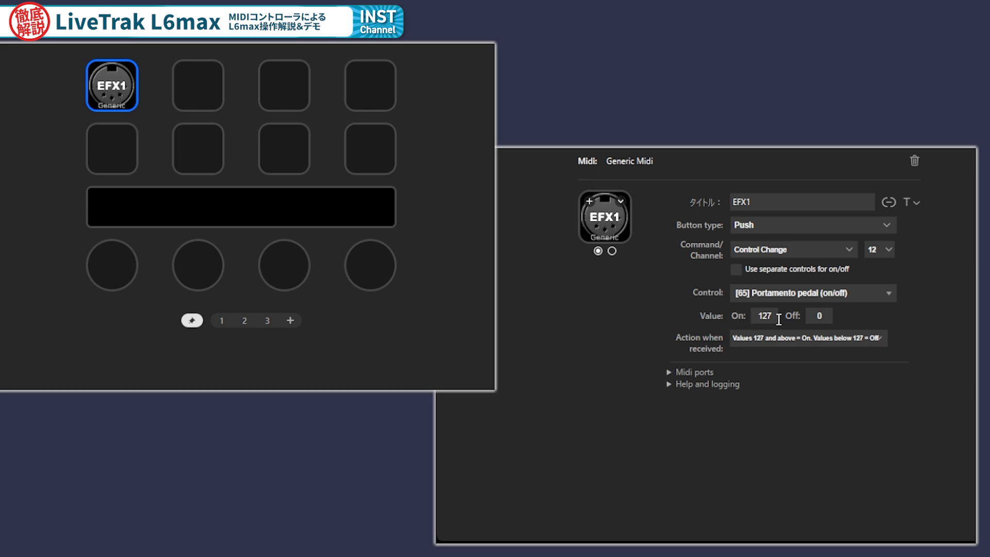
{"action": "left_click", "coordinate": [853, 296]}
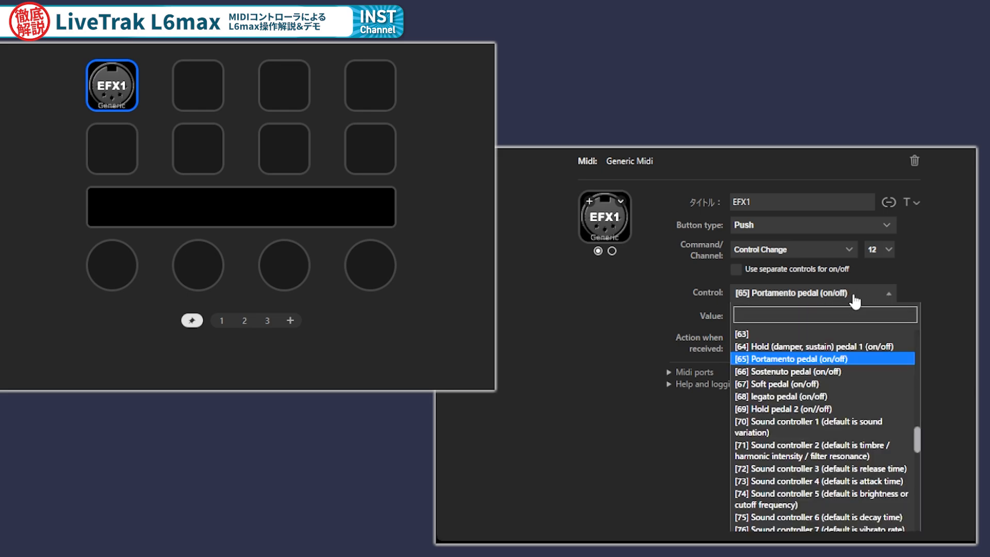
{"action": "left_click", "coordinate": [859, 294]}
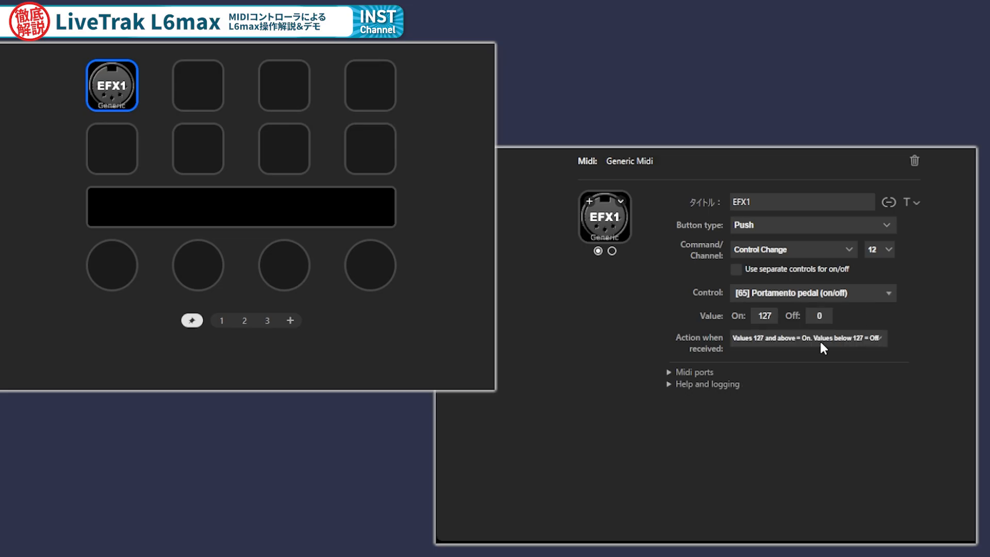
Examine the EFX1 key's MIDI port settings and the available MIDI Out ports, keeping MIDIOUT2 (ZOOM L6max).
{"action": "left_click", "coordinate": [669, 372]}
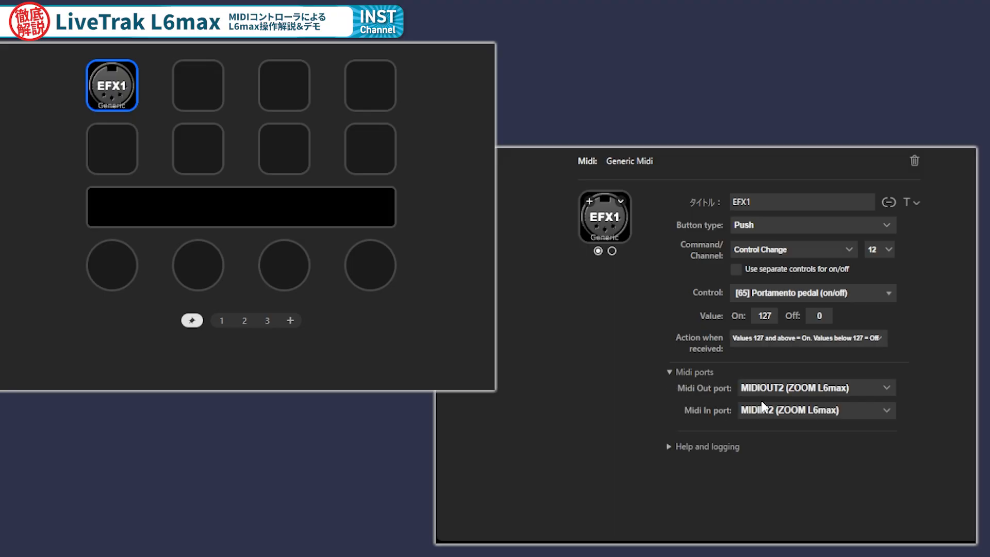
{"action": "left_click", "coordinate": [798, 388]}
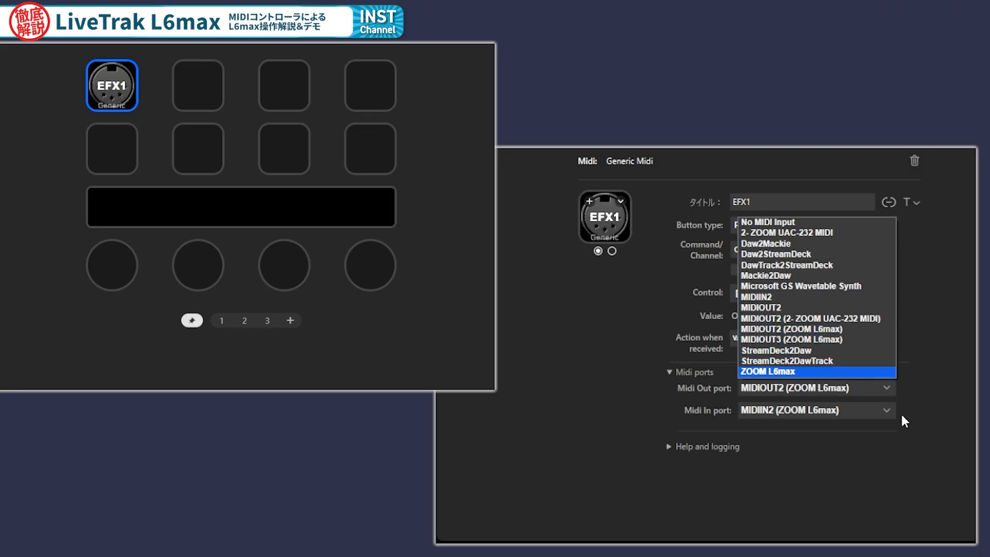
{"action": "left_click", "coordinate": [906, 443]}
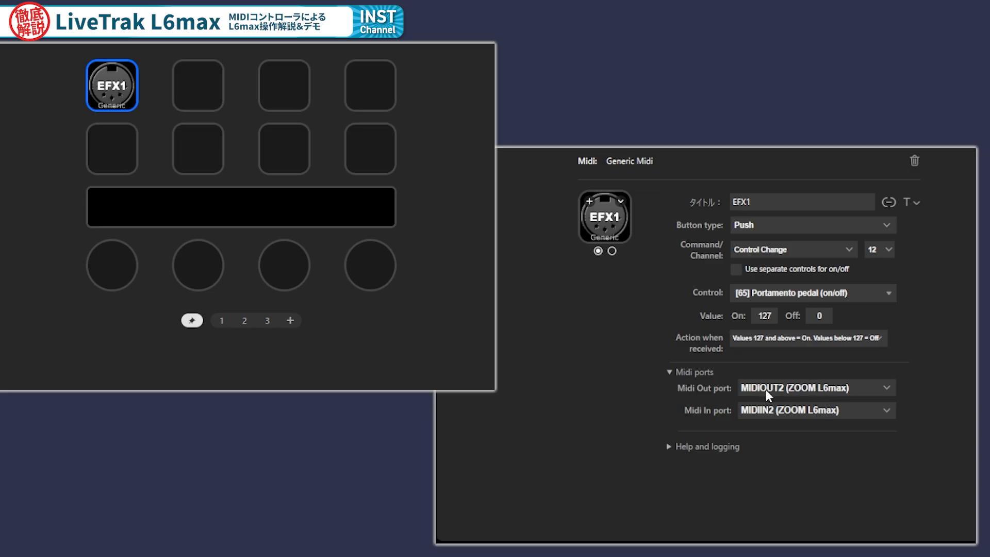
{"action": "left_click", "coordinate": [784, 388]}
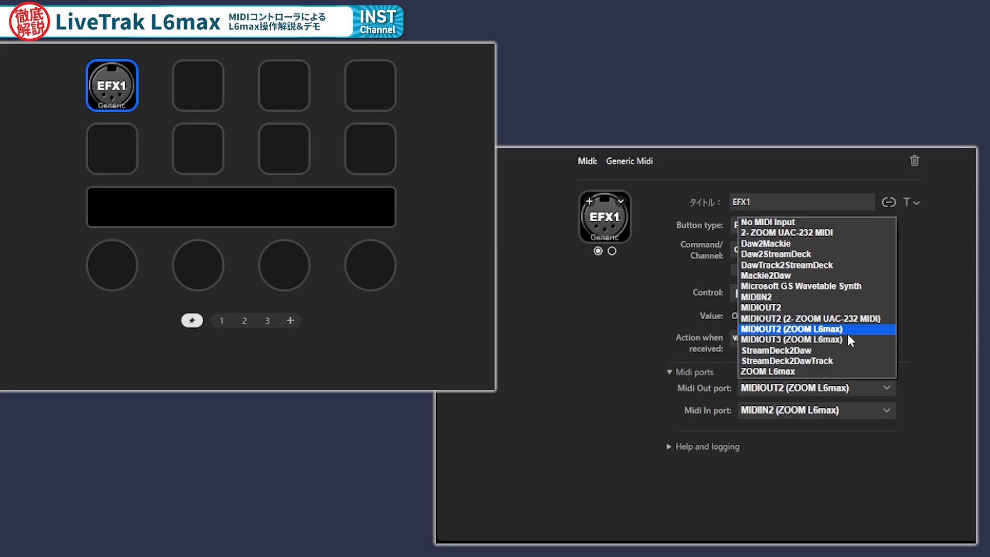
{"action": "left_click", "coordinate": [962, 342]}
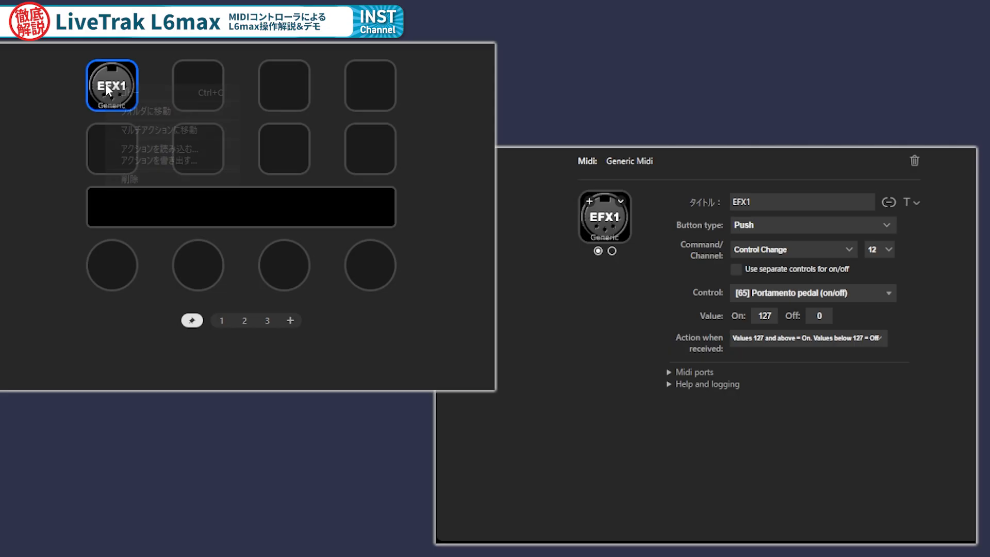
Copy the EFX1 key to the empty key below it and set the copy's On value to 52.
{"action": "right_click", "coordinate": [105, 83]}
{"action": "left_click", "coordinate": [148, 92]}
{"action": "left_click", "coordinate": [112, 137]}
{"action": "right_click", "coordinate": [114, 147]}
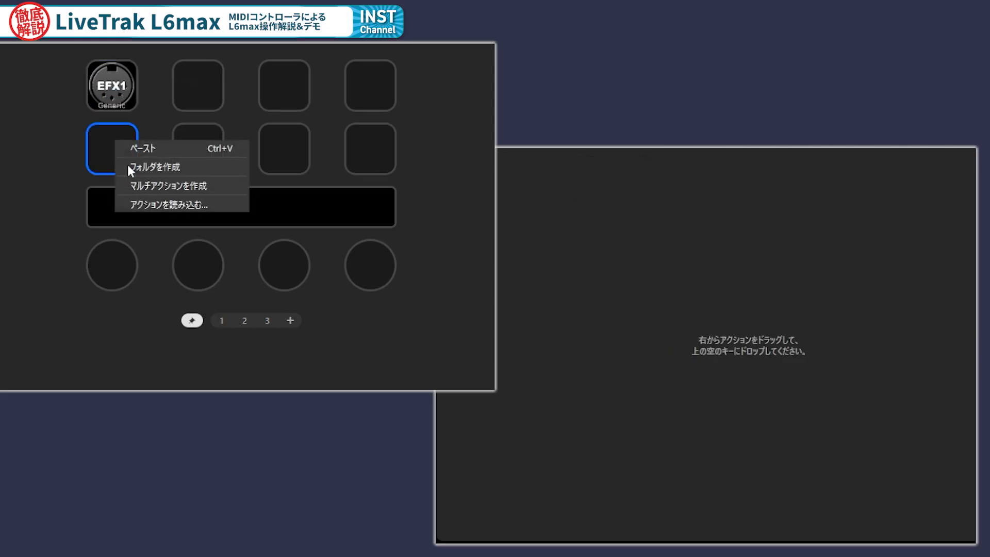
{"action": "left_click", "coordinate": [160, 144]}
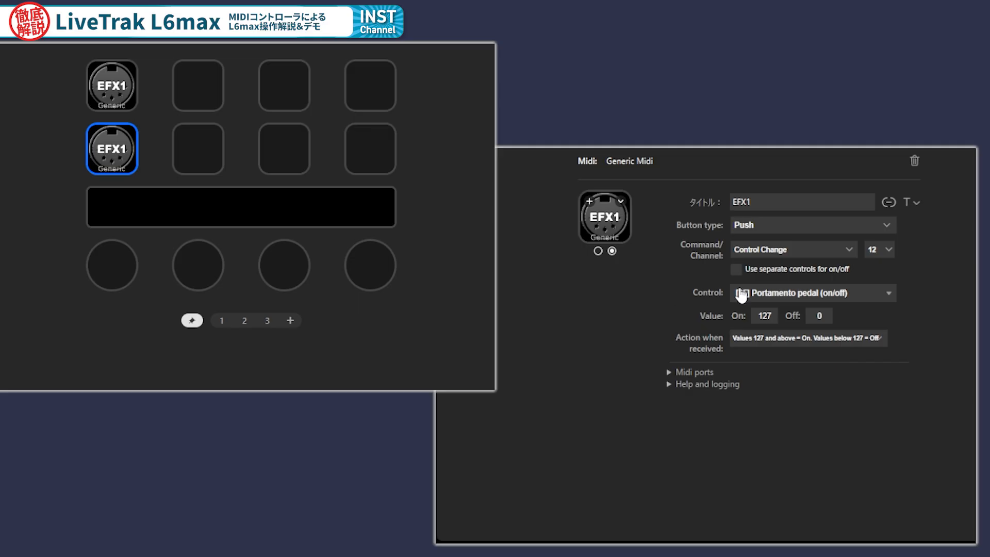
{"action": "double_click", "coordinate": [755, 318]}
{"action": "type", "text": "52"}
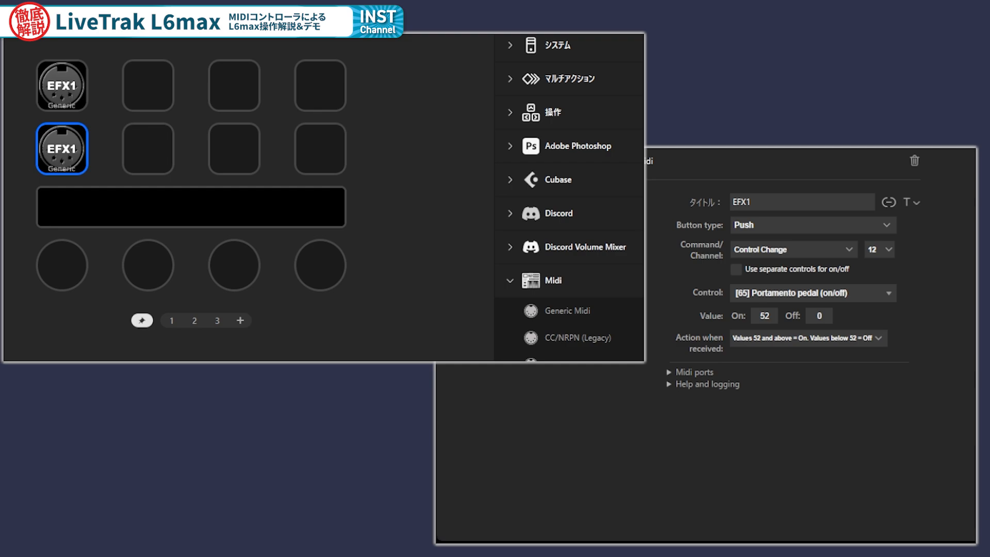
Add a Generic Midi action to the first dial, using Control Change 65 on channel 12 with a variable step size of 8.
{"action": "left_click", "coordinate": [67, 268]}
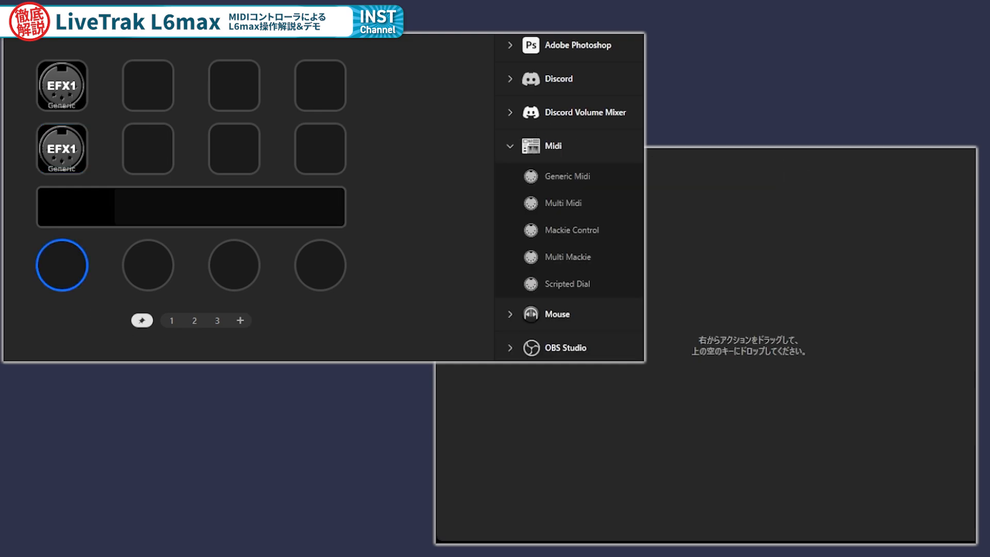
{"action": "left_click_drag", "start_coordinate": [567, 175], "coordinate": [60, 262]}
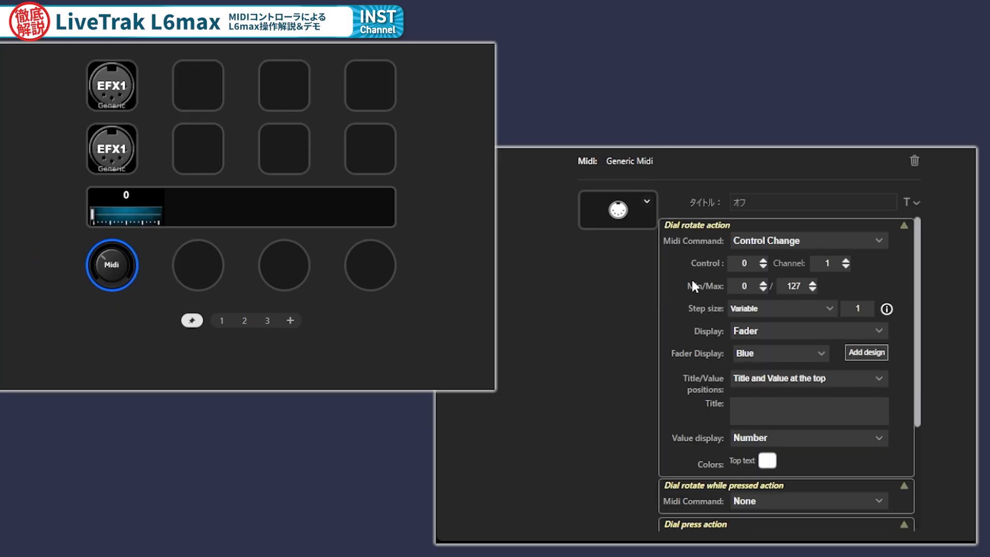
{"action": "left_click", "coordinate": [758, 263]}
{"action": "double_click", "coordinate": [750, 263]}
{"action": "type", "text": "65"}
{"action": "double_click", "coordinate": [846, 264]}
{"action": "type", "text": "12"}
{"action": "left_click", "coordinate": [788, 308]}
{"action": "left_click", "coordinate": [793, 309]}
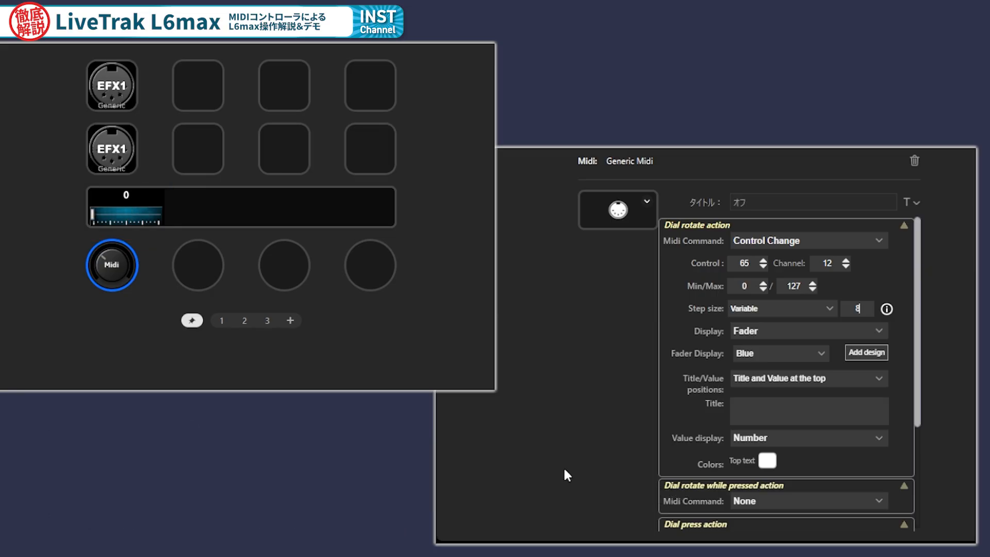
Preview the Fader and Horizontal bar (volume) styles for the first dial, and set its display to V-pot.
{"action": "left_click", "coordinate": [764, 329]}
{"action": "left_click", "coordinate": [773, 343]}
{"action": "left_click", "coordinate": [773, 332]}
{"action": "left_click", "coordinate": [777, 353]}
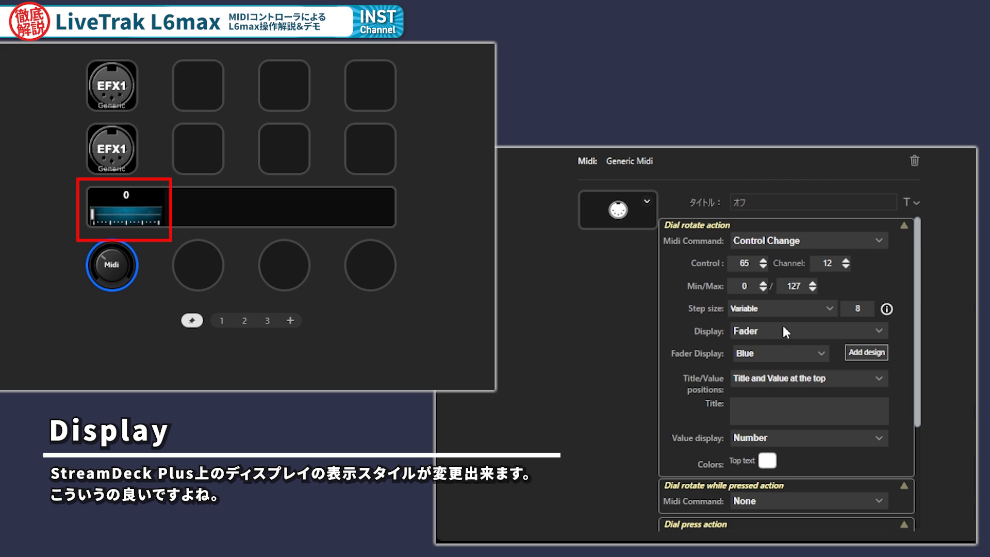
{"action": "left_click", "coordinate": [781, 326]}
{"action": "left_click", "coordinate": [772, 365]}
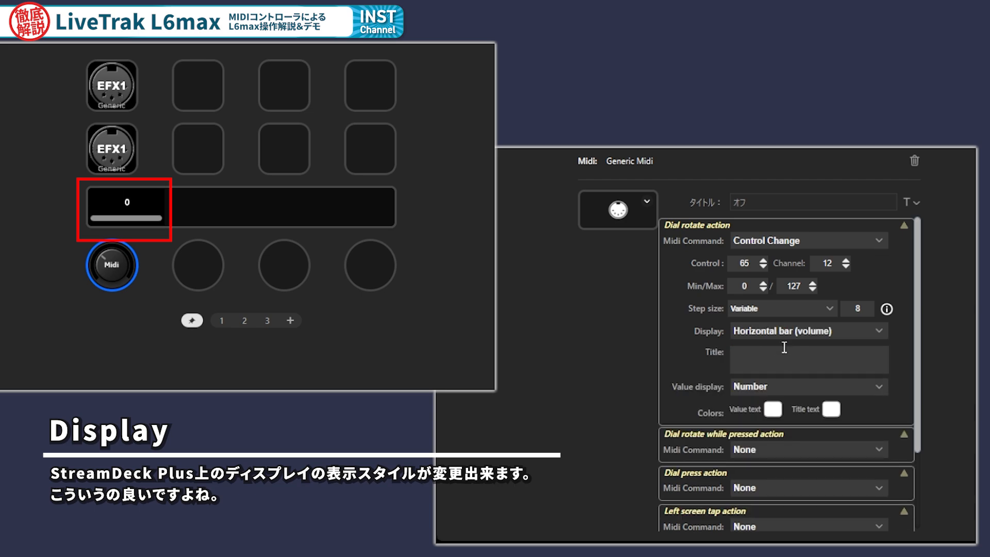
{"action": "left_click", "coordinate": [788, 326]}
{"action": "left_click", "coordinate": [784, 344]}
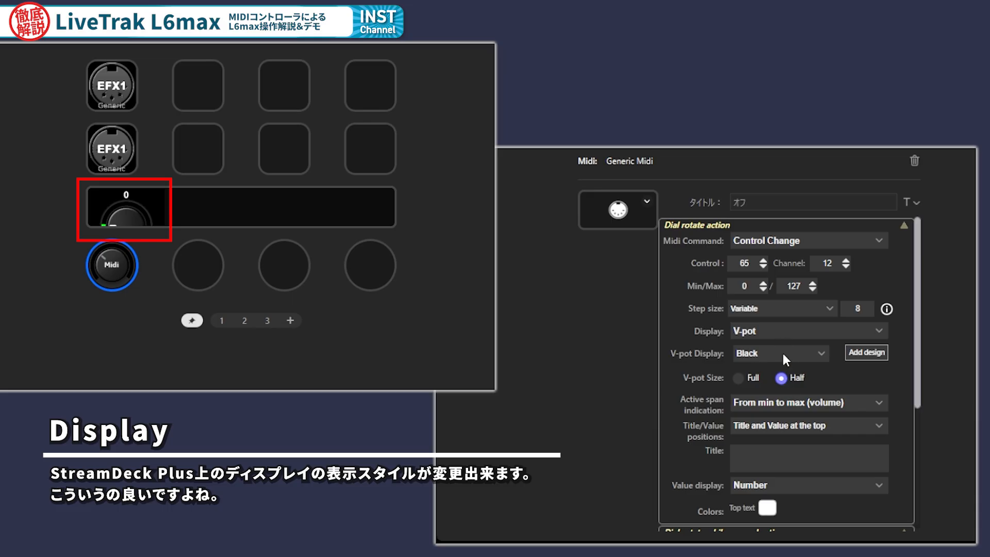
Compare the Blue and Scrub Wheel V-pot designs, and set the dial's V-pot display to Black/Silver.
{"action": "left_click", "coordinate": [770, 352]}
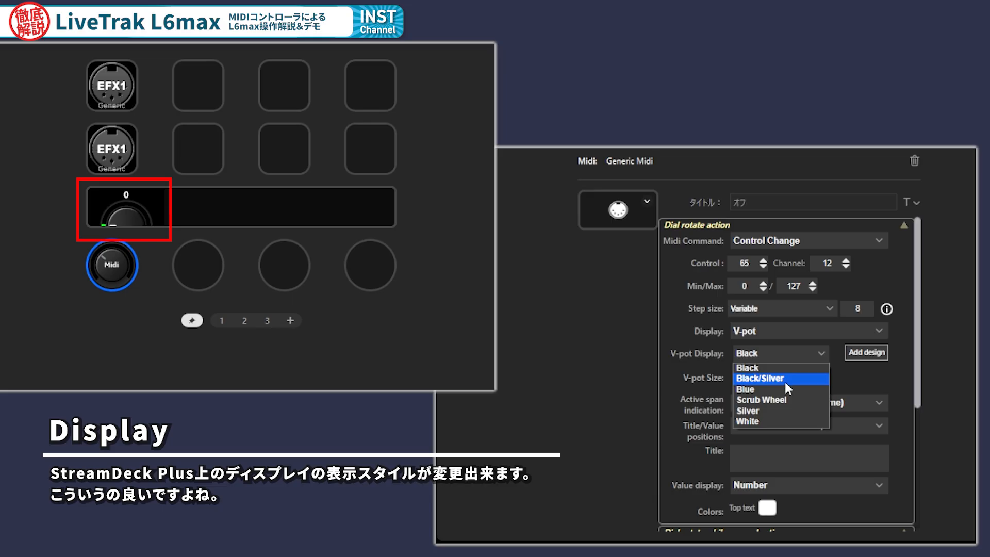
{"action": "left_click", "coordinate": [785, 381]}
{"action": "left_click", "coordinate": [778, 349]}
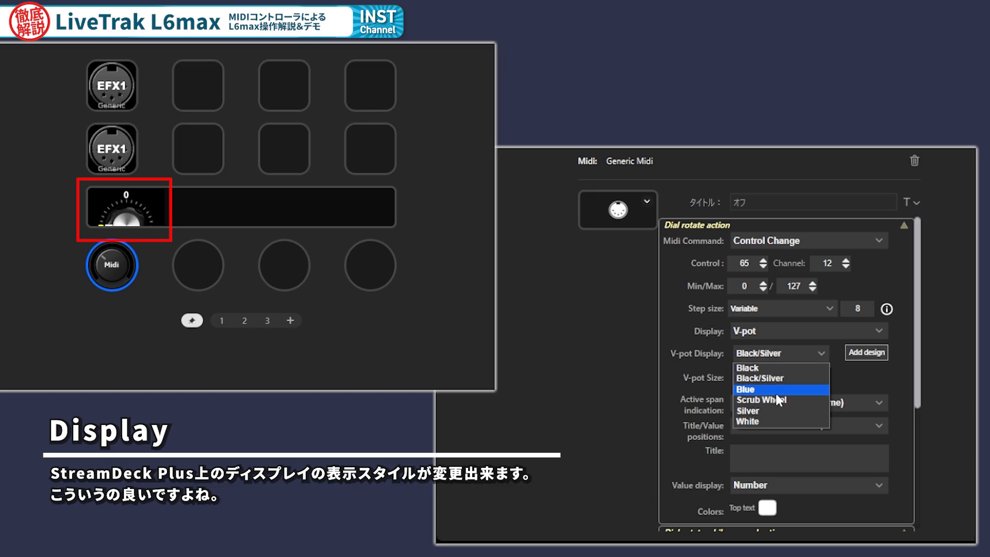
{"action": "left_click", "coordinate": [775, 394]}
{"action": "left_click", "coordinate": [774, 353]}
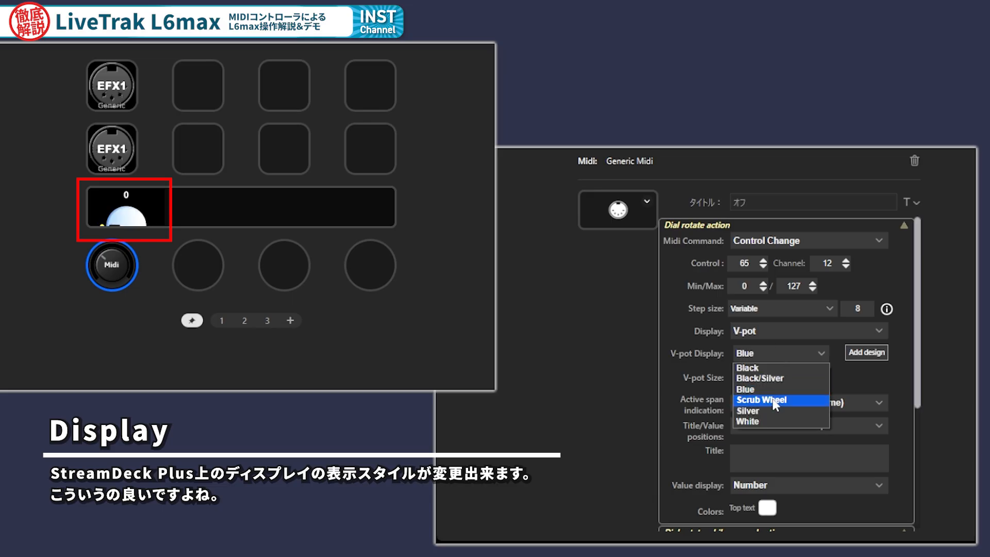
{"action": "left_click", "coordinate": [775, 401]}
{"action": "left_click", "coordinate": [778, 354]}
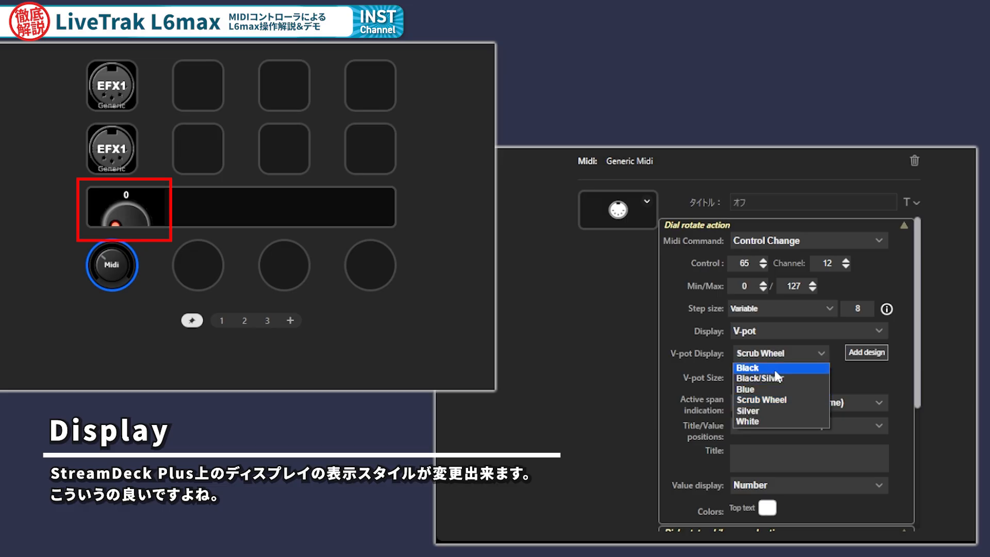
{"action": "left_click", "coordinate": [777, 377]}
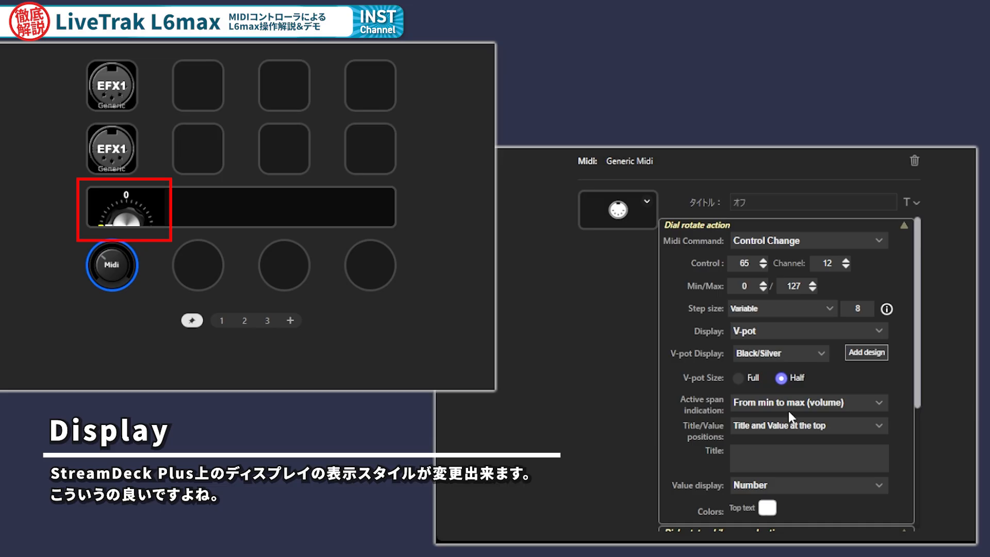
Compare the Full and Half V-pot sizes, keeping Half, and view the active span indication choices.
{"action": "left_click", "coordinate": [739, 381]}
{"action": "left_click", "coordinate": [780, 379]}
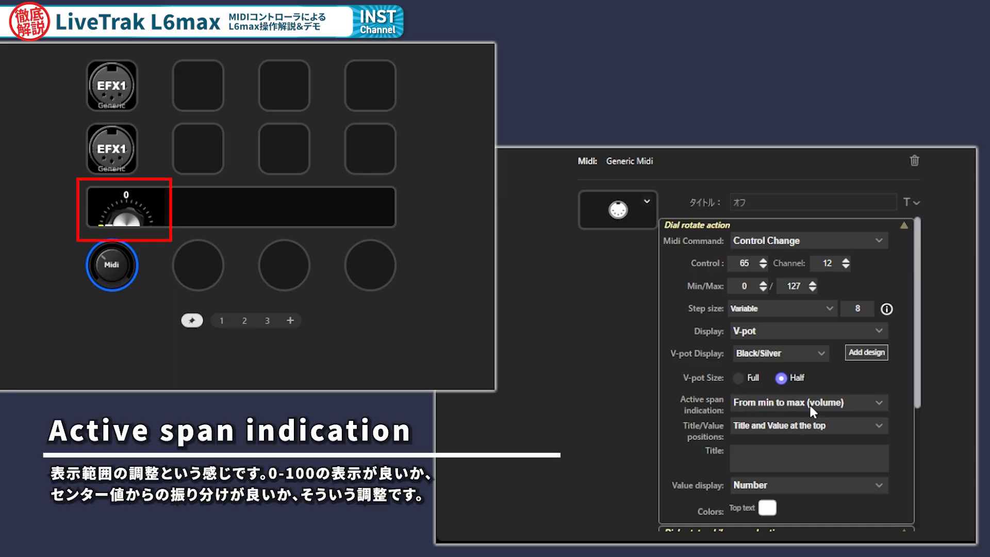
{"action": "left_click", "coordinate": [823, 403]}
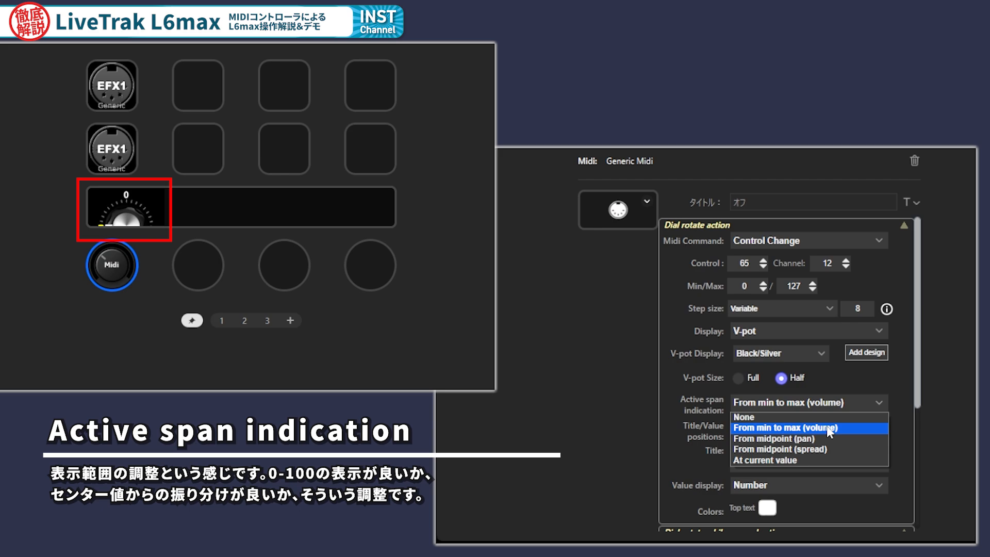
{"action": "left_click", "coordinate": [930, 416]}
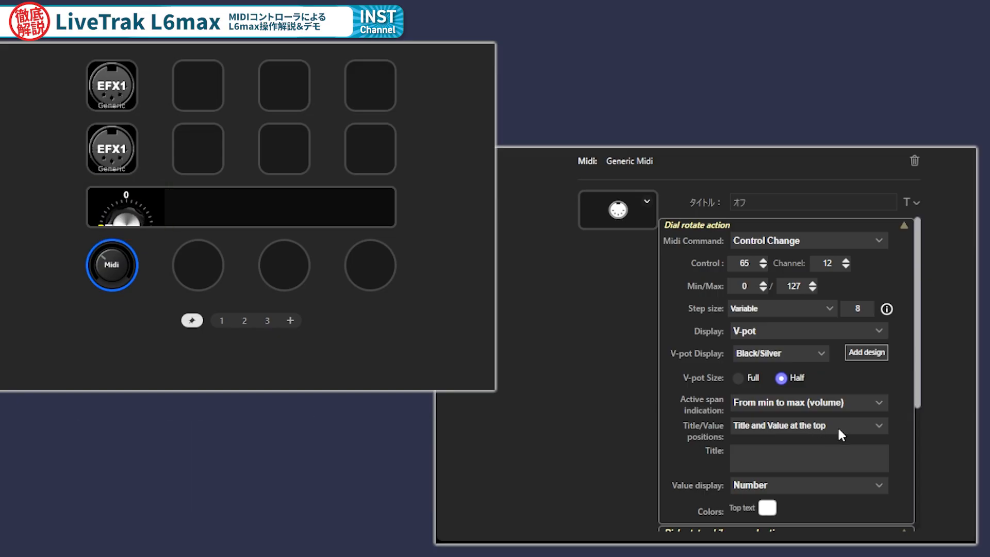
Title the dial's readout 1 and set the title/value positions to Title at the top, Value on the V-pot.
{"action": "left_click", "coordinate": [832, 456]}
{"action": "type", "text": "1"}
{"action": "left_click", "coordinate": [821, 432]}
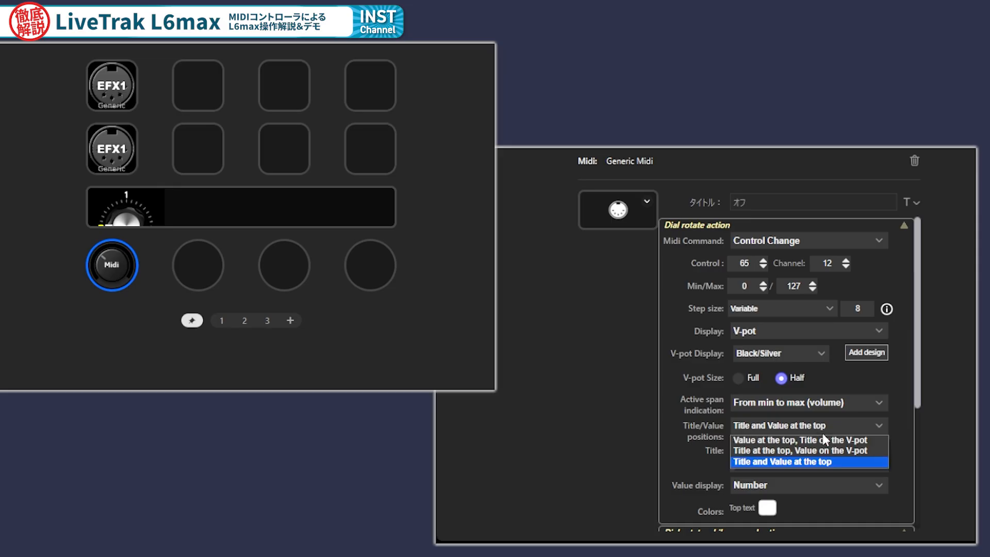
{"action": "left_click", "coordinate": [826, 452]}
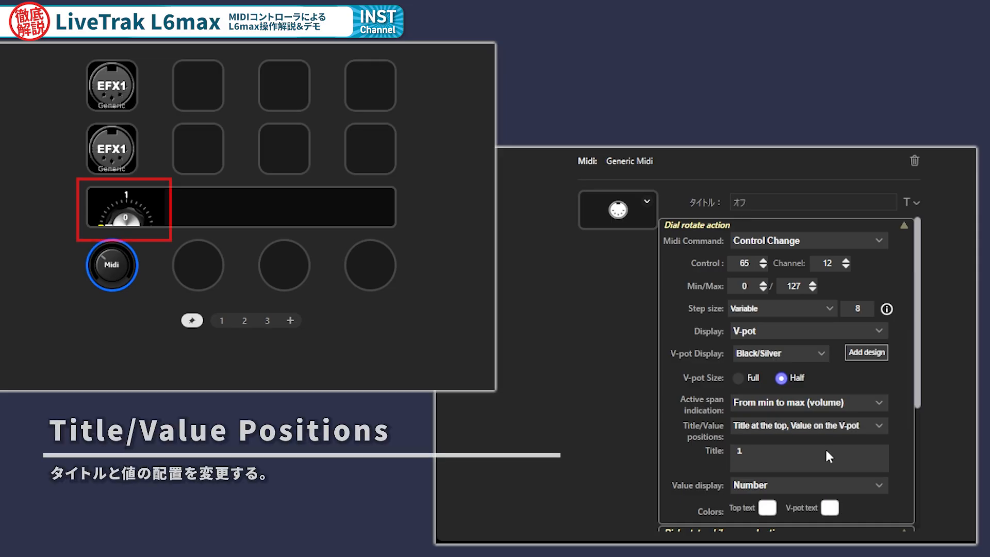
Try the Value at the top, Title on the V-pot layout for the dial, and return to Title at the top, Value on the V-pot.
{"action": "left_click", "coordinate": [827, 427]}
{"action": "left_click", "coordinate": [826, 437]}
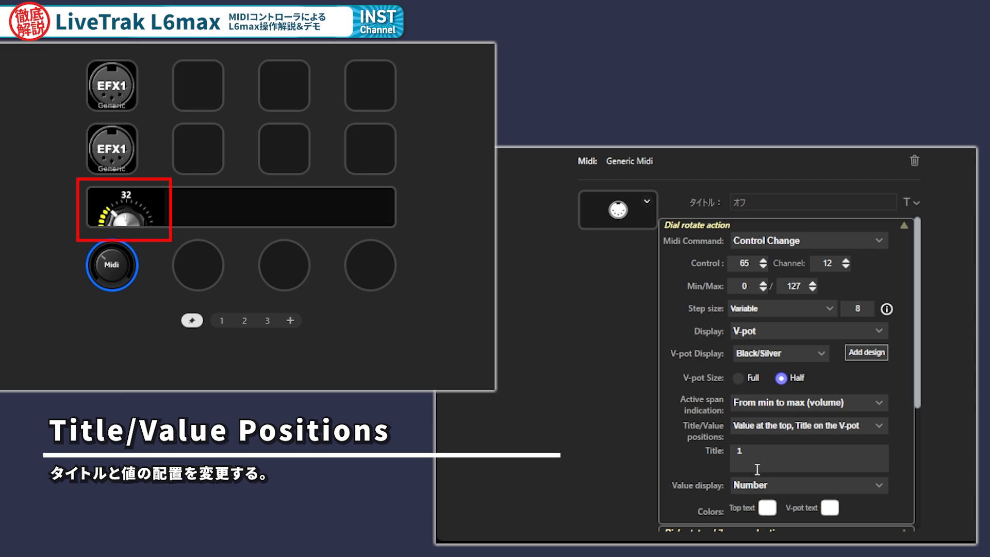
{"action": "left_click", "coordinate": [804, 425]}
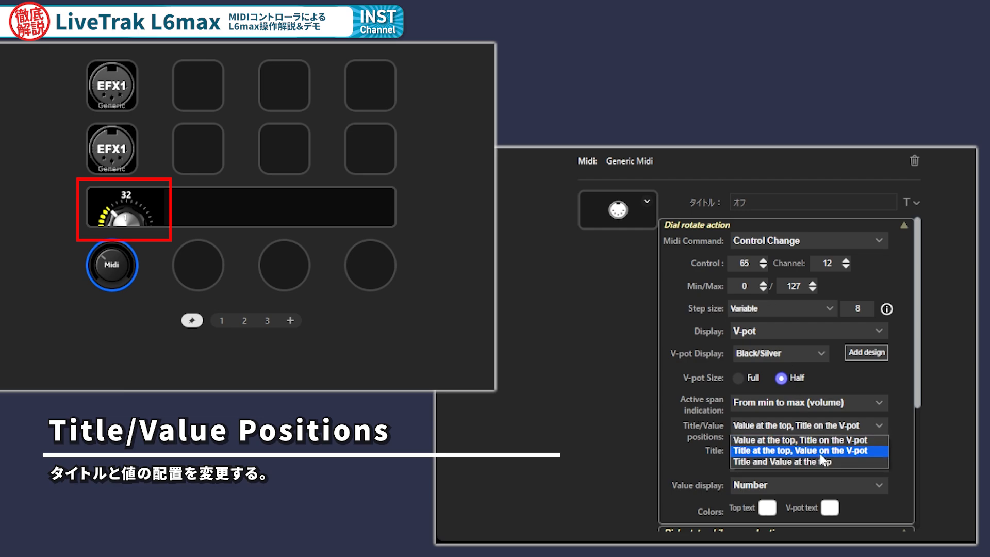
{"action": "left_click", "coordinate": [819, 452]}
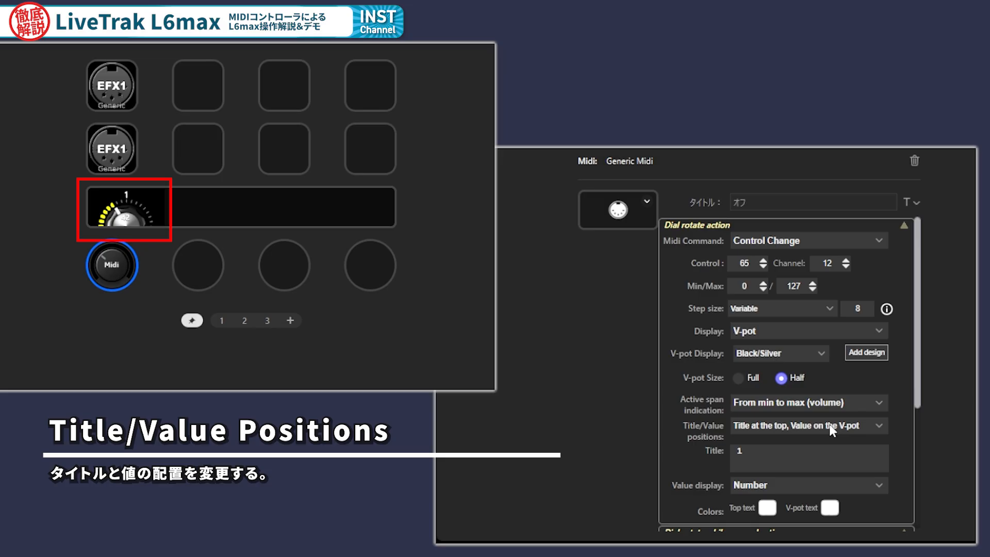
{"action": "left_click", "coordinate": [769, 308]}
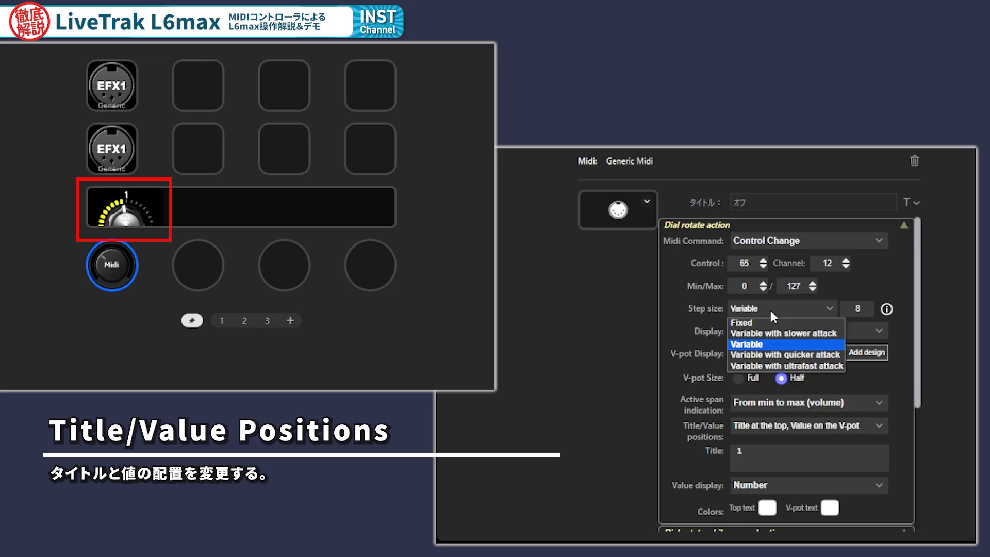
{"action": "left_click", "coordinate": [766, 334]}
{"action": "left_click", "coordinate": [776, 312]}
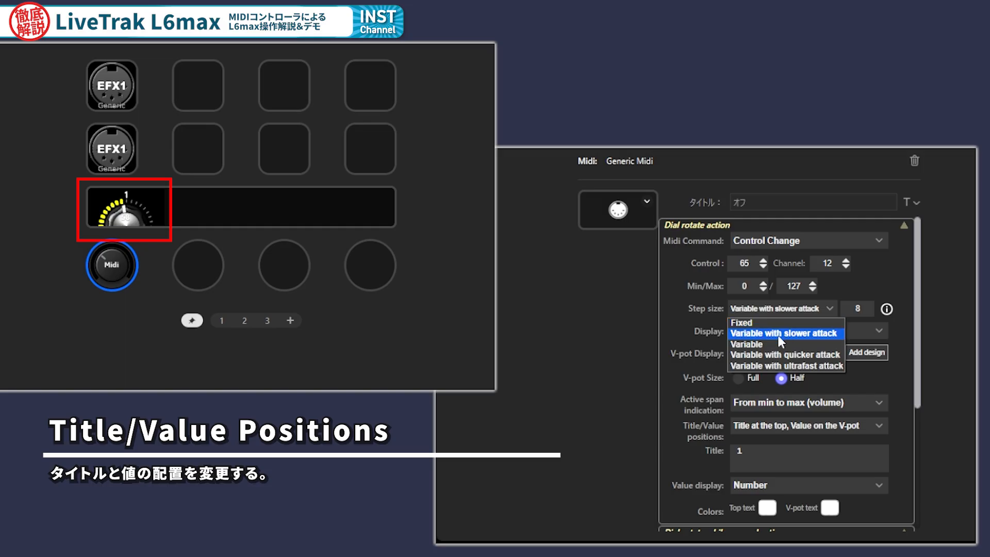
{"action": "left_click", "coordinate": [780, 345]}
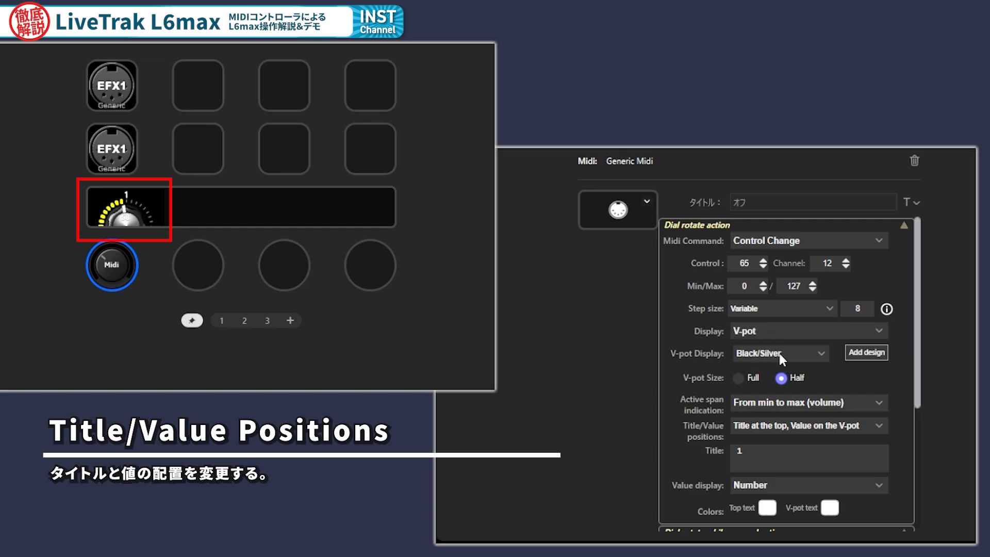
{"action": "left_click", "coordinate": [791, 402]}
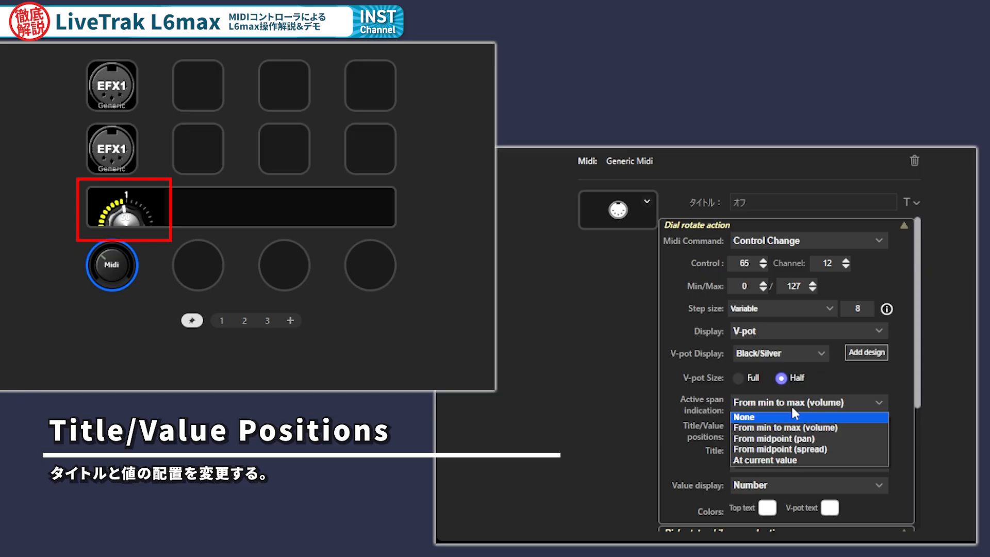
{"action": "left_click", "coordinate": [833, 388]}
Set the dial's V-pot display to Black and its title/value positions to Value at the top, Title on the V-pot.
{"action": "left_click", "coordinate": [777, 348]}
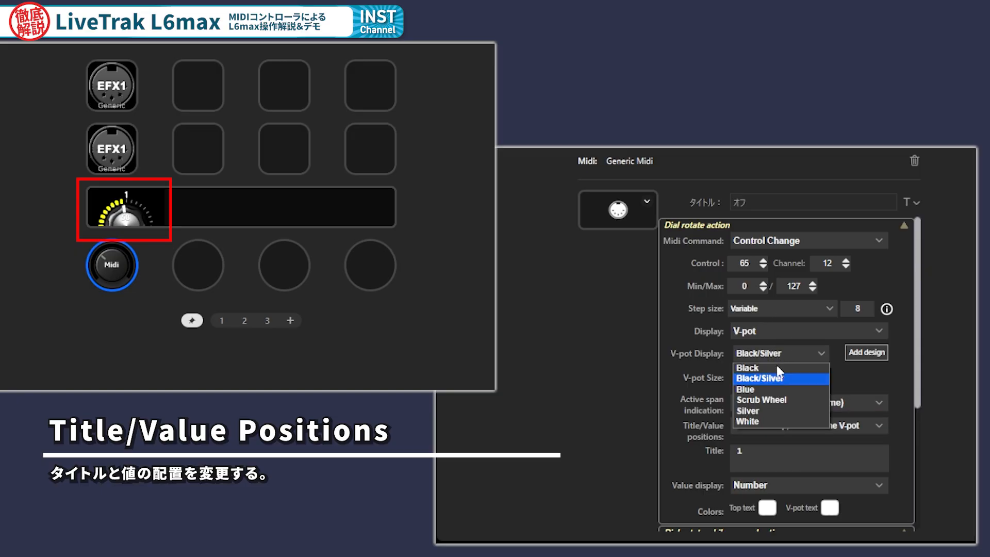
{"action": "left_click", "coordinate": [776, 369]}
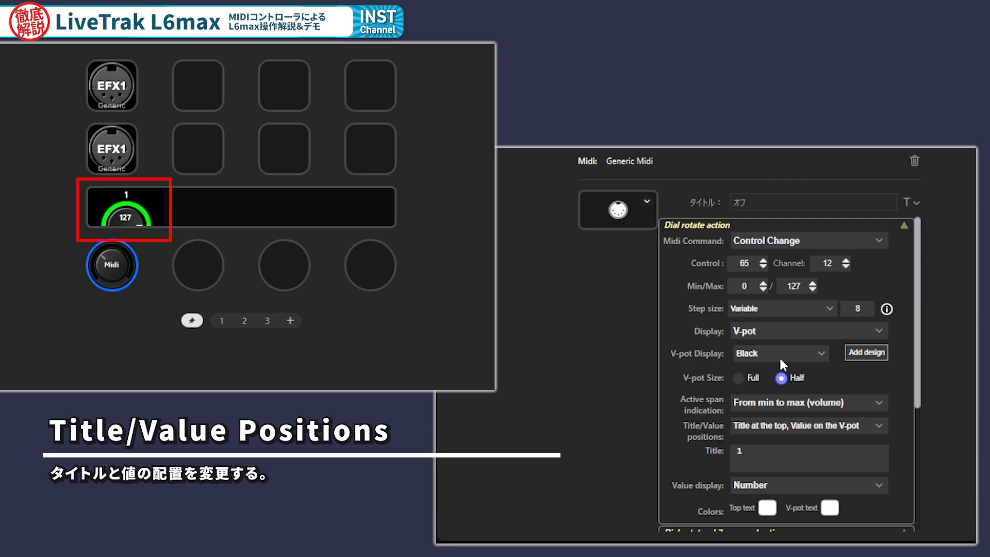
{"action": "left_click", "coordinate": [789, 425]}
{"action": "left_click", "coordinate": [802, 440]}
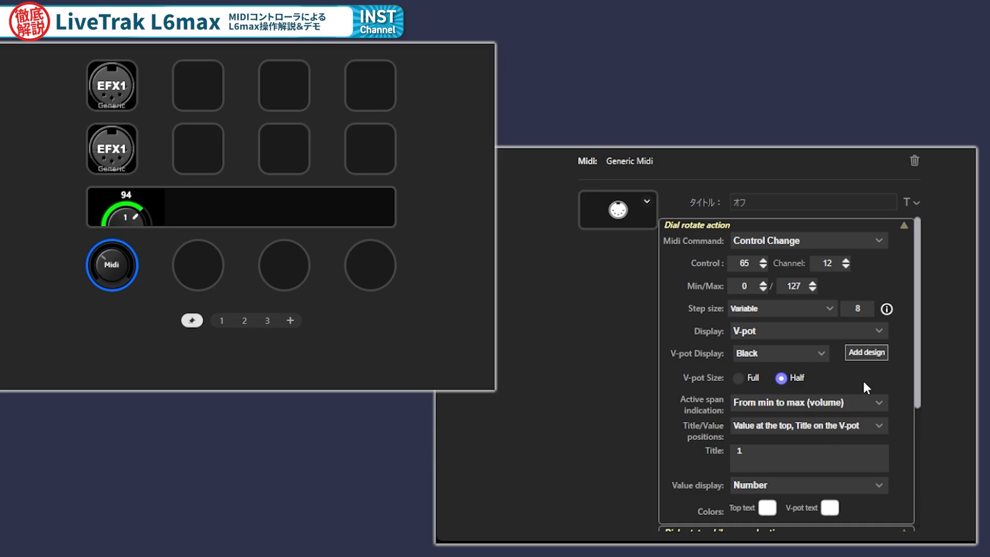
Set the dial's value display format to Percent.
{"action": "scroll", "coordinate": [893, 379], "scroll_direction": "down", "scroll_amount": 2}
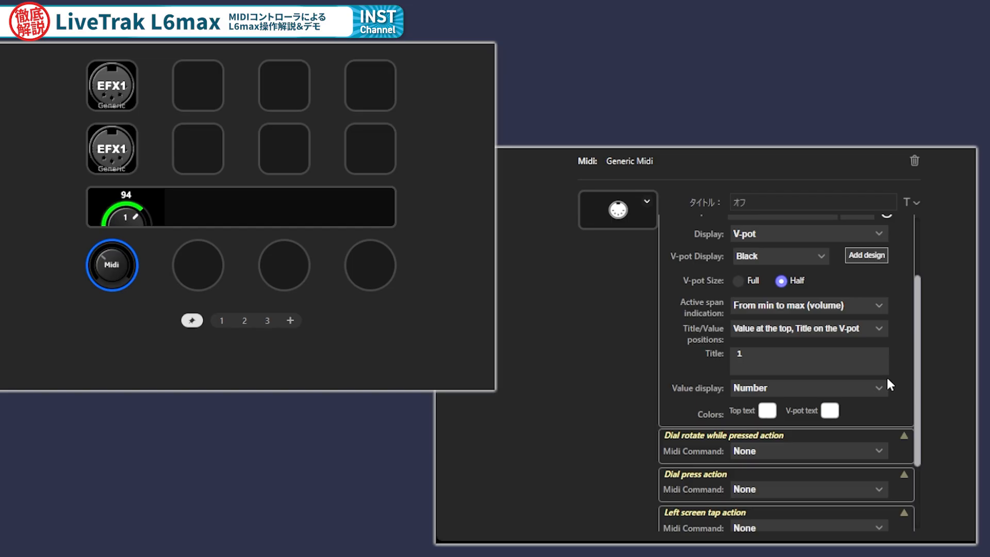
{"action": "left_click", "coordinate": [846, 389]}
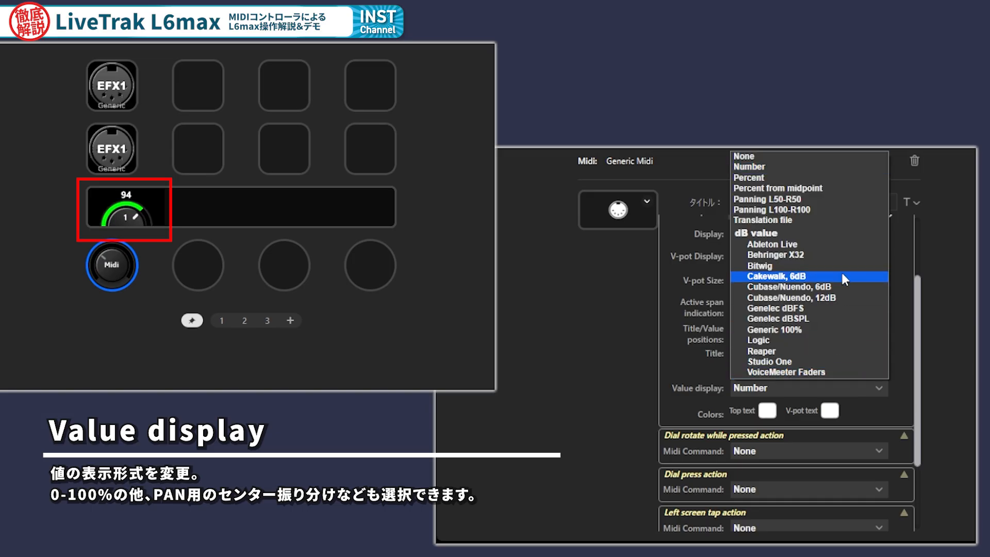
{"action": "left_click", "coordinate": [808, 176]}
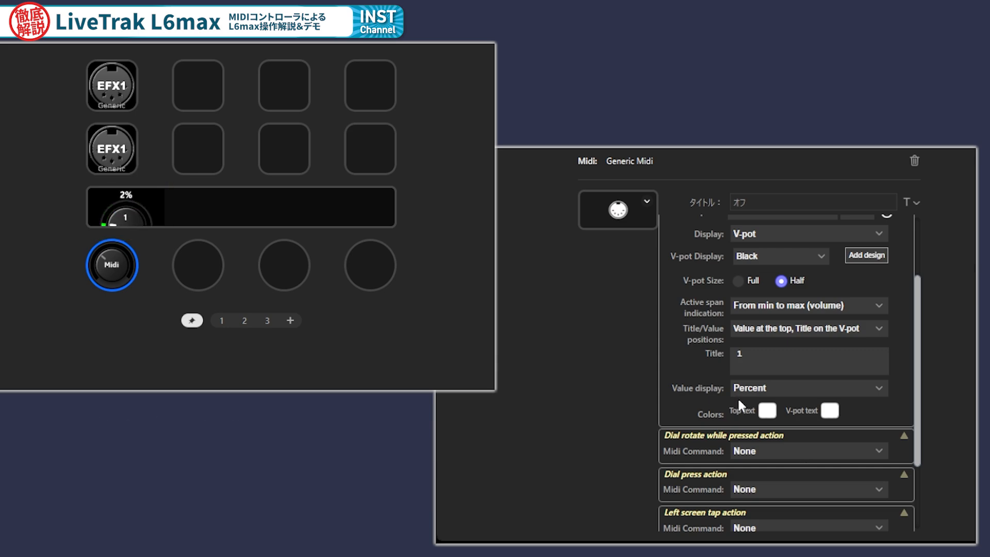
Set the dial press action to a Control Change command with control number 65 on channel 12.
{"action": "scroll", "coordinate": [797, 447], "scroll_direction": "down", "scroll_amount": 3}
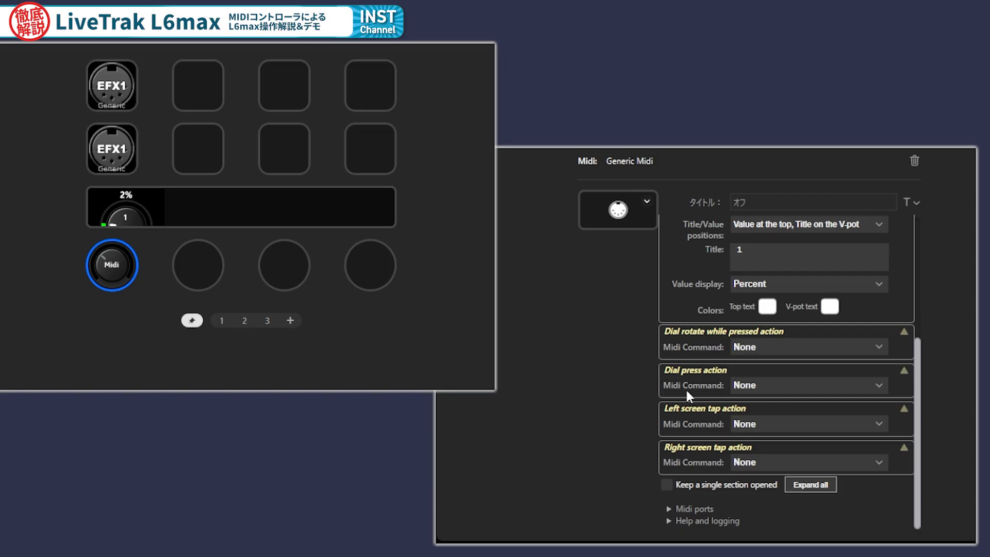
{"action": "left_click", "coordinate": [786, 385]}
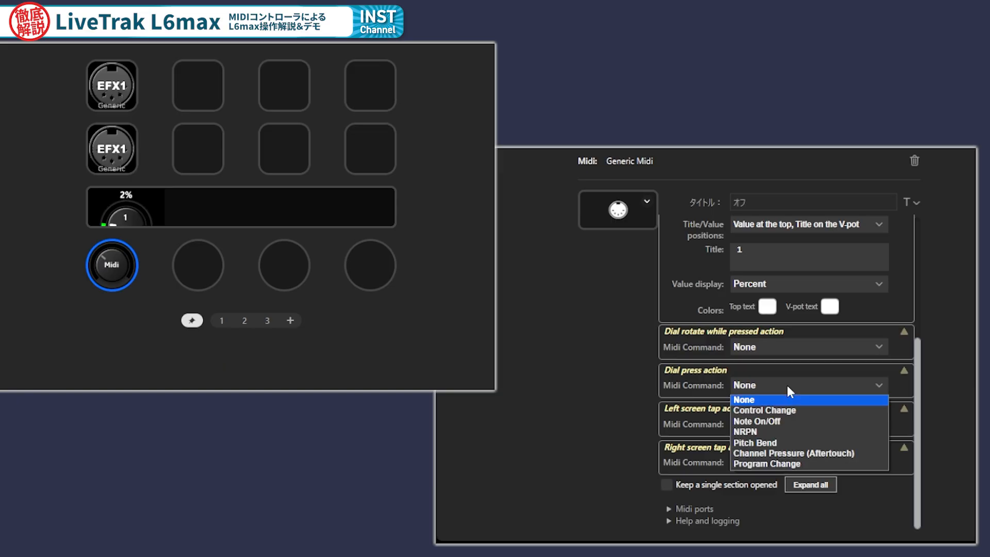
{"action": "left_click", "coordinate": [809, 410]}
{"action": "left_click", "coordinate": [744, 409]}
{"action": "type", "text": "65"}
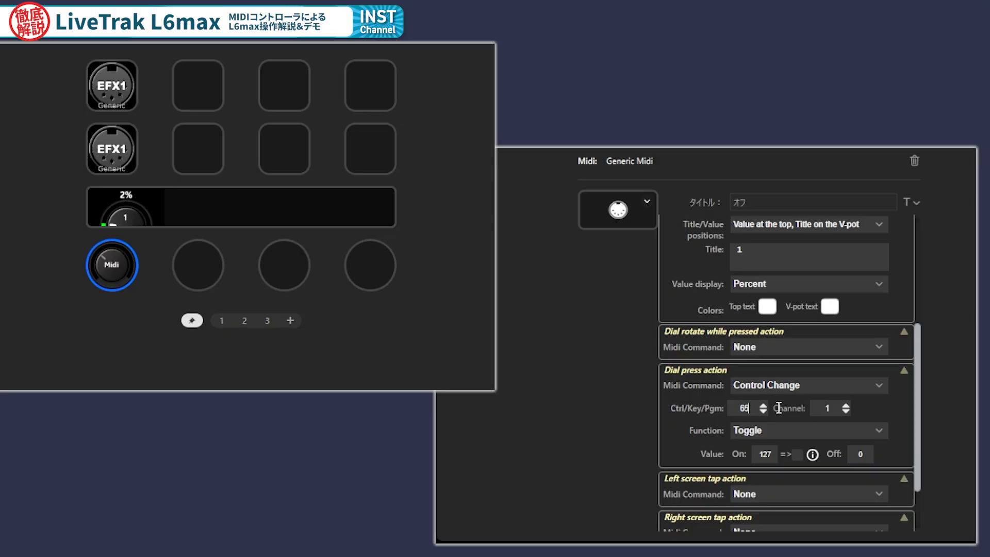
{"action": "left_click", "coordinate": [824, 409]}
{"action": "type", "text": "12"}
Set the dial press function to Push with an On value of 0.
{"action": "left_click", "coordinate": [775, 431]}
{"action": "left_click", "coordinate": [773, 441]}
{"action": "scroll", "coordinate": [781, 456], "scroll_direction": "down", "scroll_amount": 2}
{"action": "double_click", "coordinate": [765, 384]}
{"action": "type", "text": "0"}
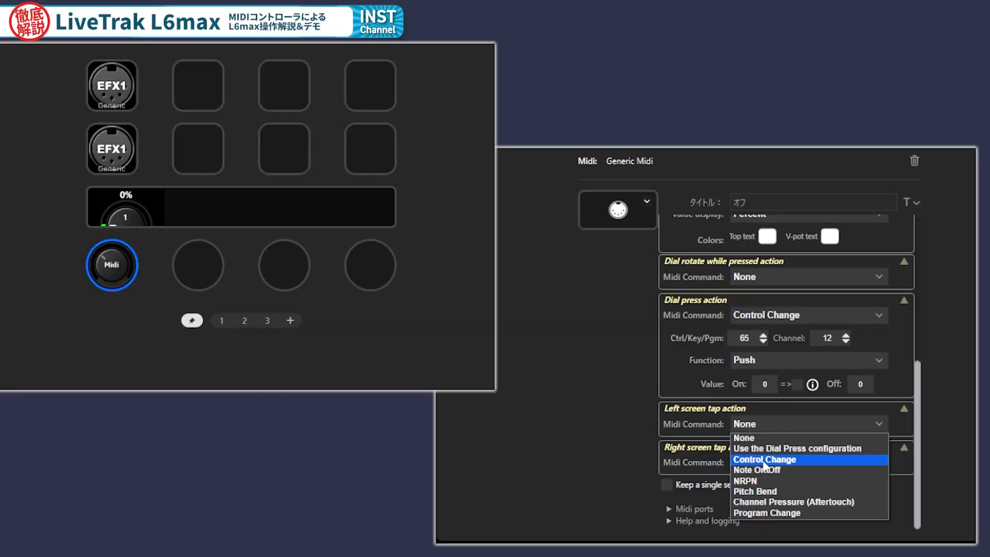
Set the left screen tap action to Control Change 65 on channel 12 with an On value of 0.
{"action": "left_click", "coordinate": [764, 461]}
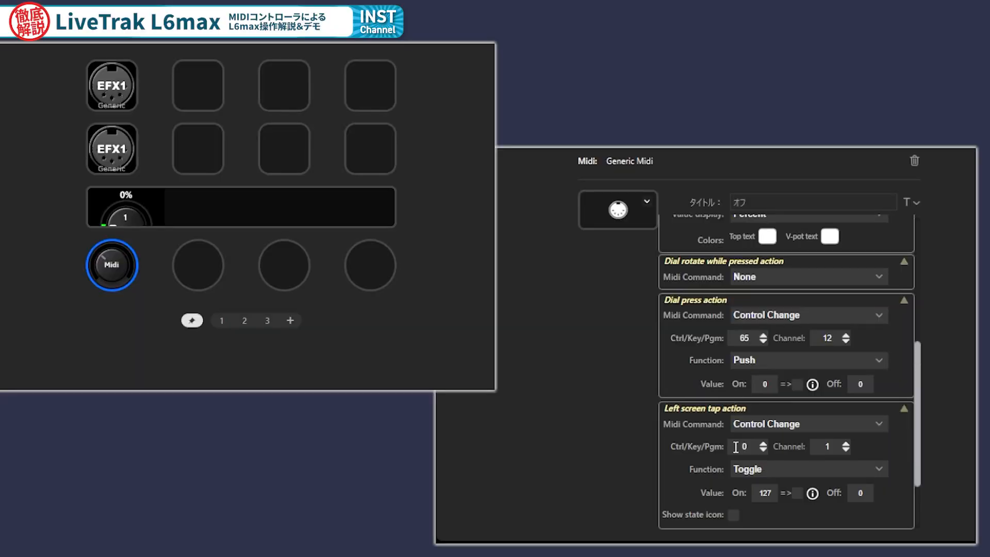
{"action": "scroll", "coordinate": [703, 428], "scroll_direction": "down", "scroll_amount": 2}
{"action": "left_click", "coordinate": [747, 354]}
{"action": "type", "text": "65"}
{"action": "double_click", "coordinate": [828, 356]}
{"action": "type", "text": "78"}
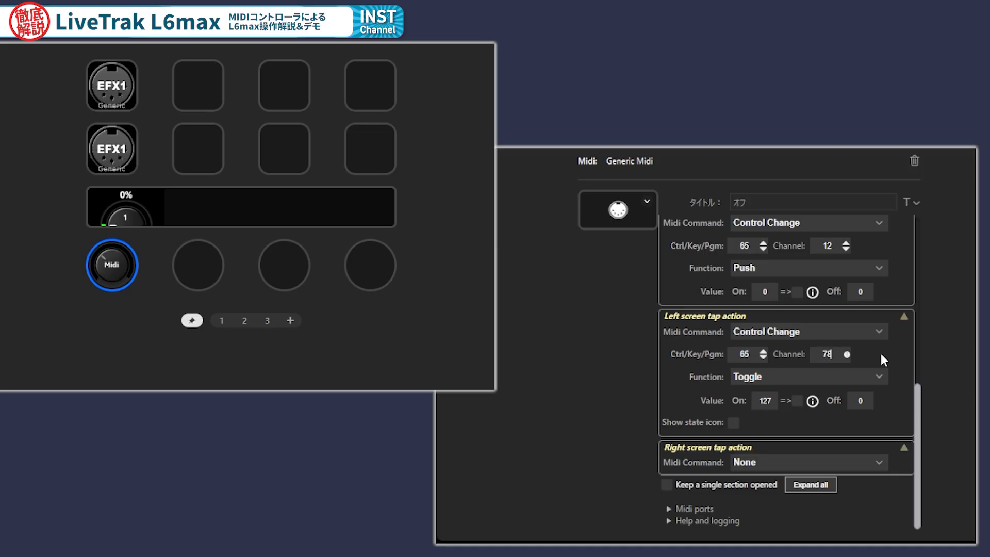
{"action": "key", "text": "BackSpace"}
{"action": "key", "text": "BackSpace"}
{"action": "double_click", "coordinate": [774, 400]}
{"action": "type", "text": "100"}
Set the right screen tap action to Control Change with control number 65 on channel 12.
{"action": "left_click", "coordinate": [813, 470]}
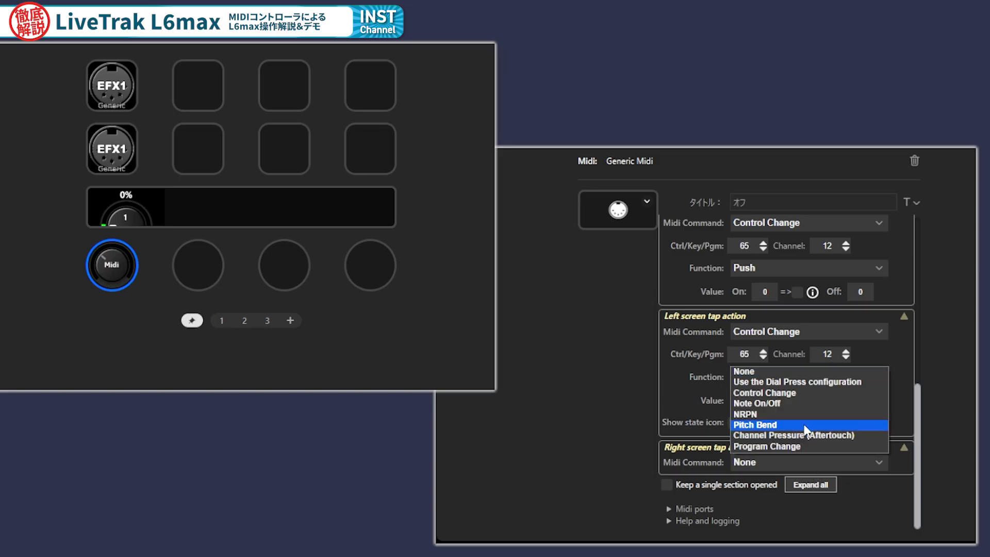
{"action": "left_click", "coordinate": [805, 391]}
{"action": "double_click", "coordinate": [742, 484]}
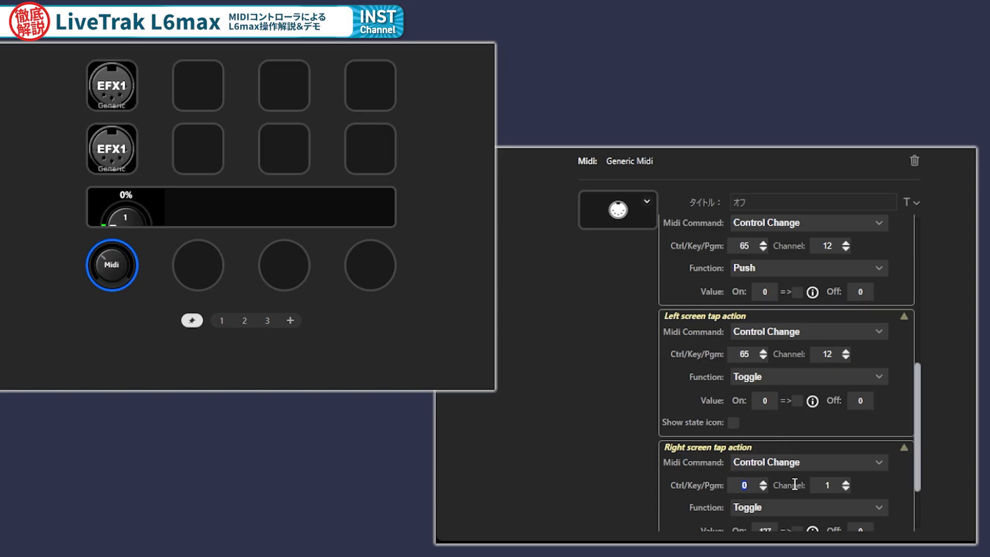
{"action": "type", "text": "65"}
{"action": "double_click", "coordinate": [826, 484]}
{"action": "type", "text": "12"}
{"action": "scroll", "coordinate": [871, 460], "scroll_direction": "down", "scroll_amount": 2}
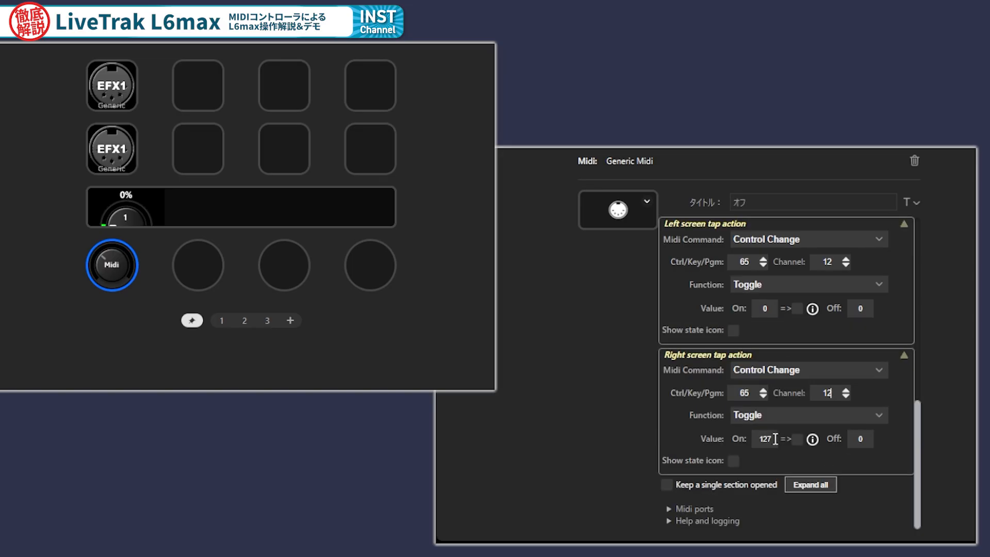
Set the function of both screen tap actions to Push, and give the right tap an Off value of 127.
{"action": "left_click", "coordinate": [813, 412]}
{"action": "left_click", "coordinate": [811, 430]}
{"action": "left_click", "coordinate": [819, 291]}
{"action": "left_click", "coordinate": [821, 296]}
{"action": "left_click", "coordinate": [858, 439]}
{"action": "type", "text": "127"}
Enable the state icon for both the left and right screen tap actions.
{"action": "left_click", "coordinate": [734, 331]}
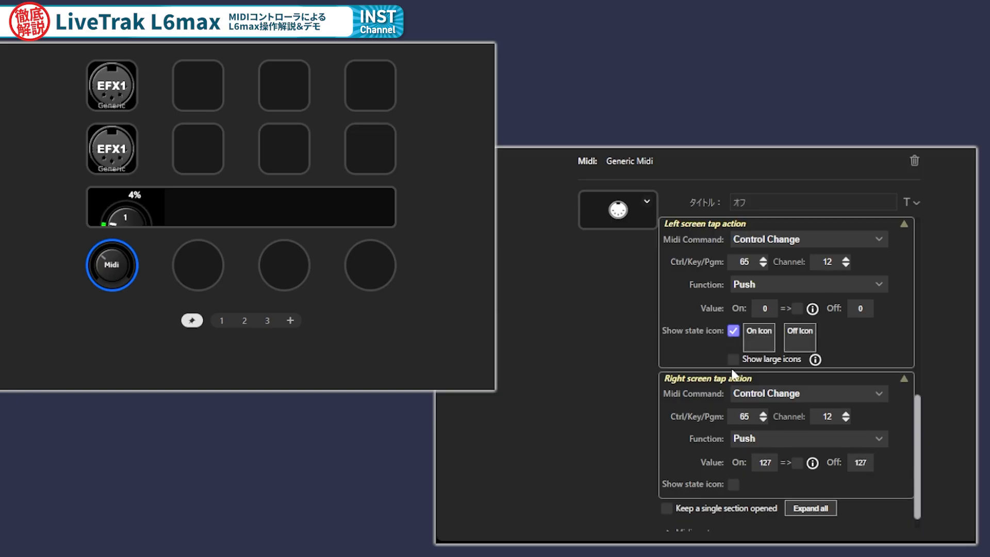
{"action": "left_click", "coordinate": [734, 483]}
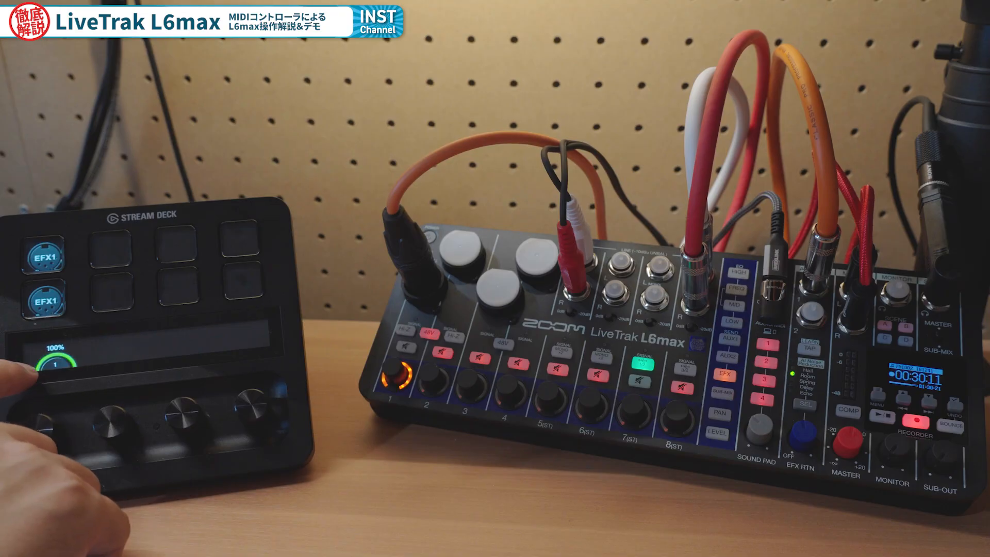
{"action": "left_click", "coordinate": [55, 361]}
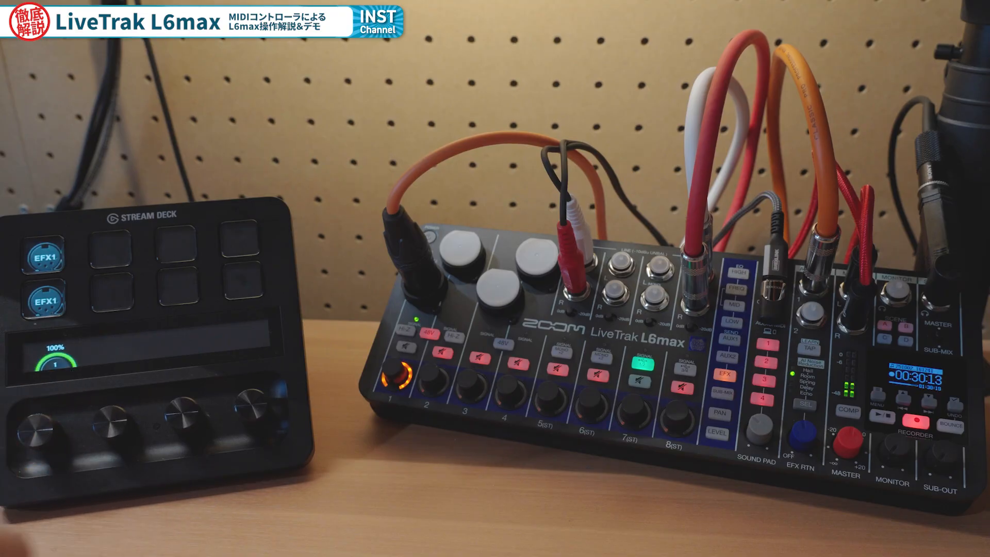